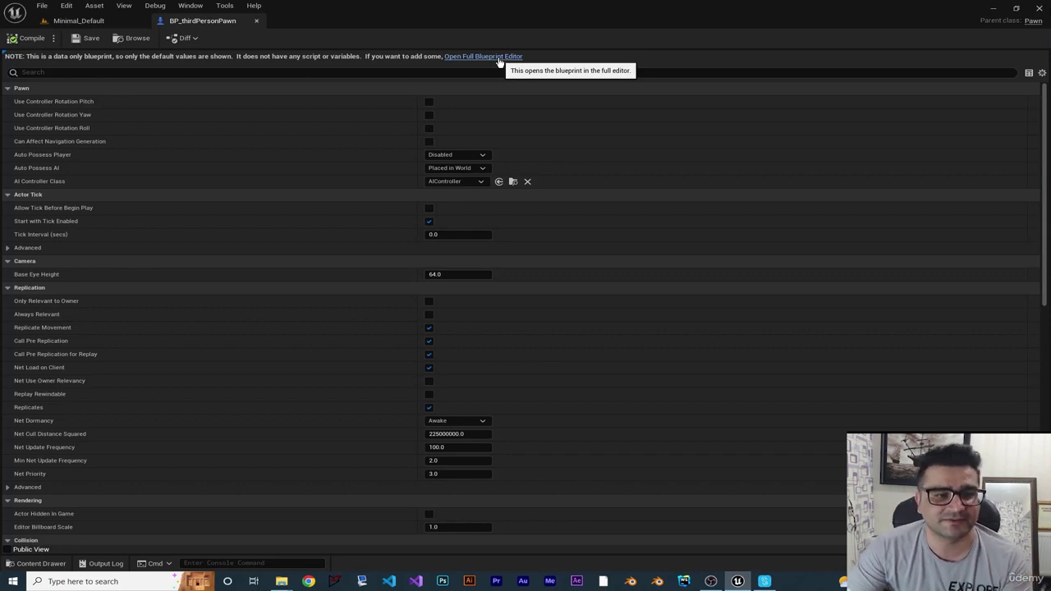
- Open BP_thirdPersonPawn in the full Blueprint editor, show its 3D viewport and widen the viewport area
{"action": "left_click", "coordinate": [497, 57]}
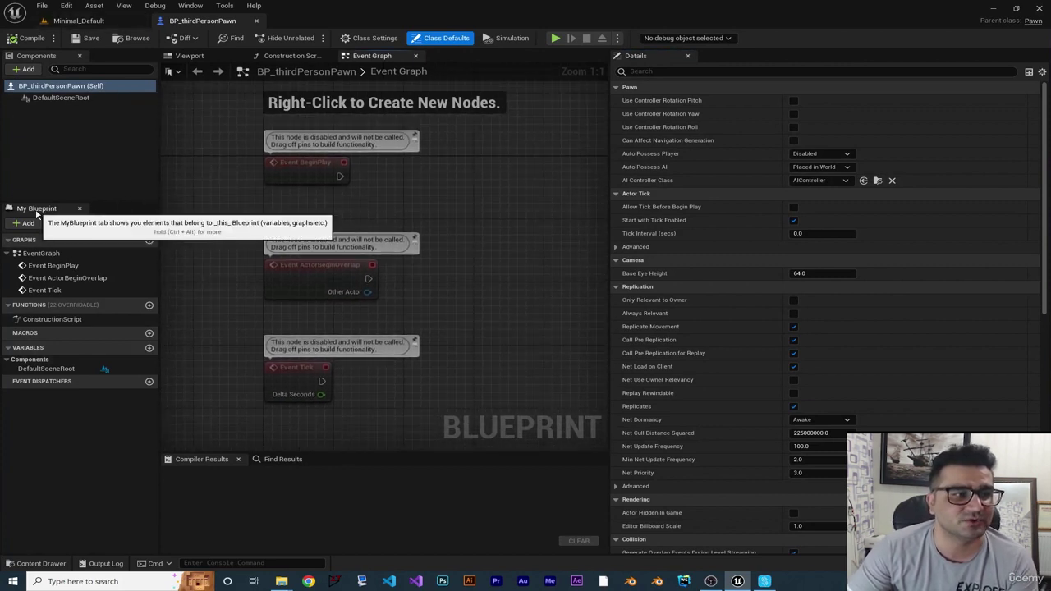
{"action": "right_click_drag", "start_coordinate": [467, 268], "coordinate": [438, 270]}
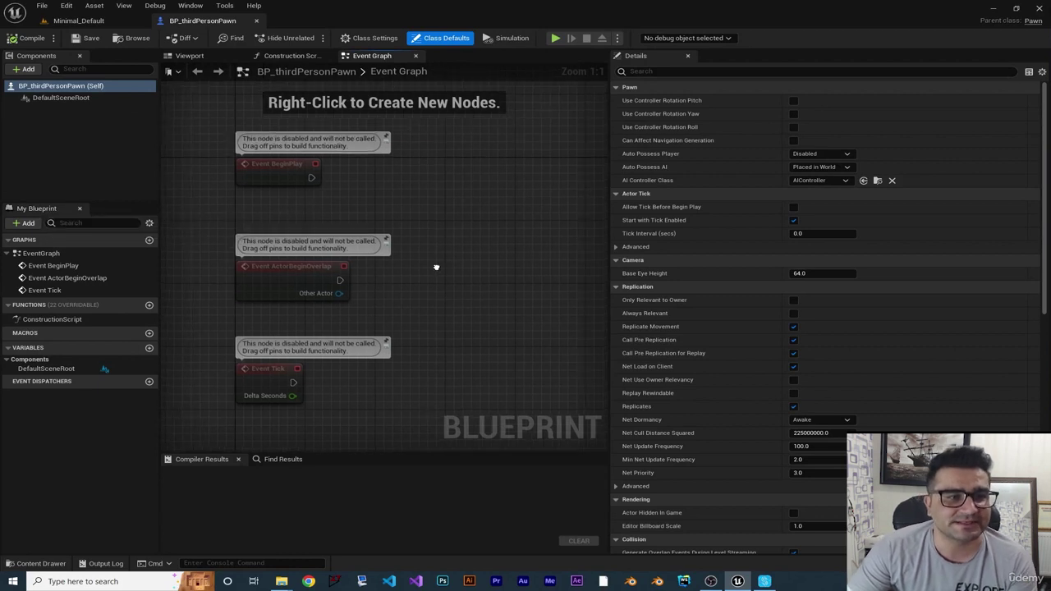
{"action": "left_click", "coordinate": [279, 56]}
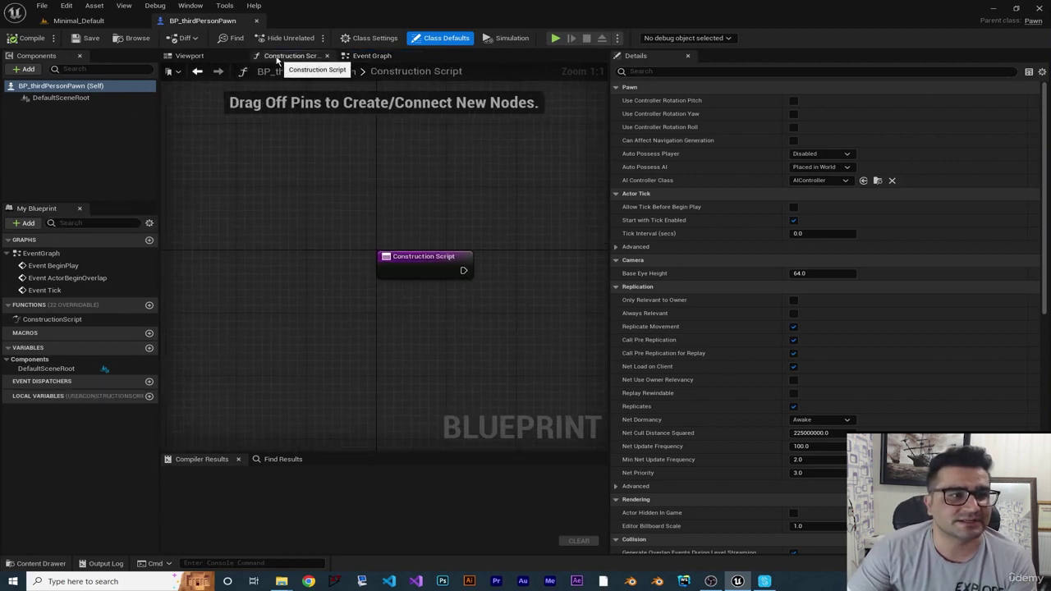
{"action": "left_click", "coordinate": [197, 56]}
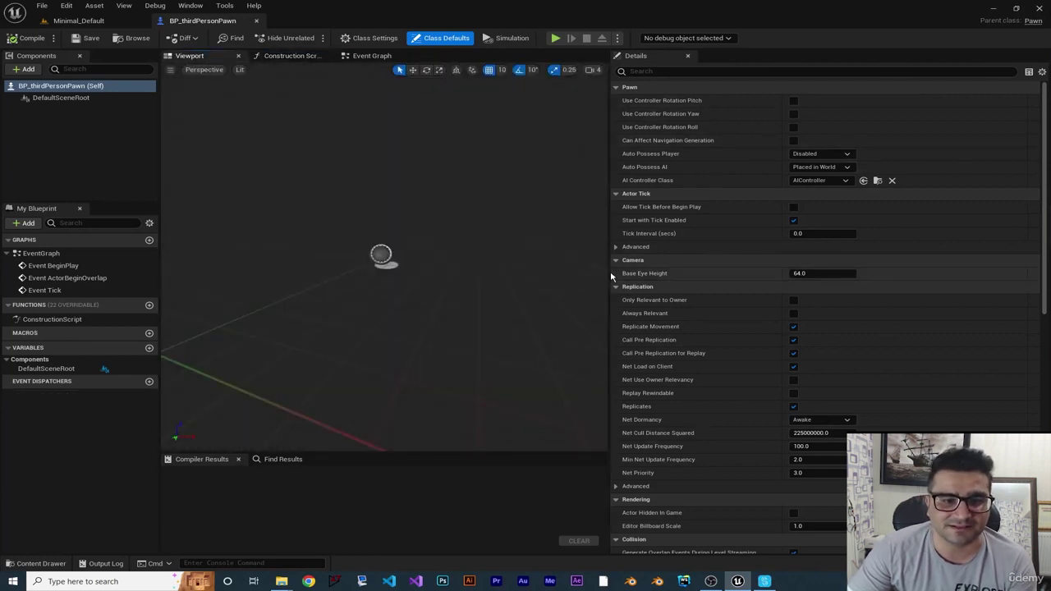
{"action": "left_click_drag", "start_coordinate": [611, 278], "coordinate": [736, 287]}
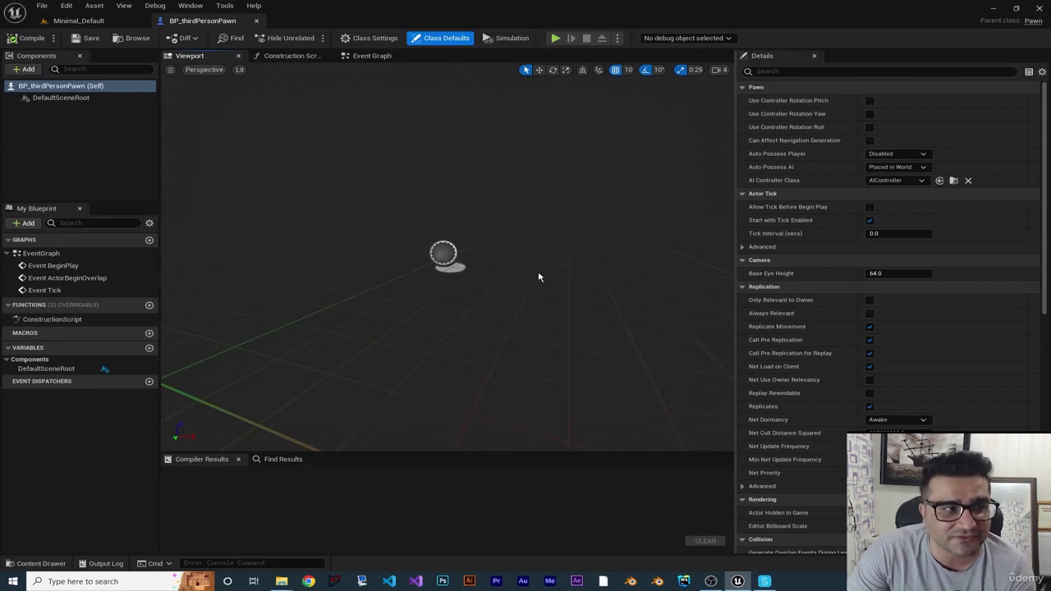
- Add a Static Mesh component named Character under the default scene root
{"action": "left_click", "coordinate": [444, 254]}
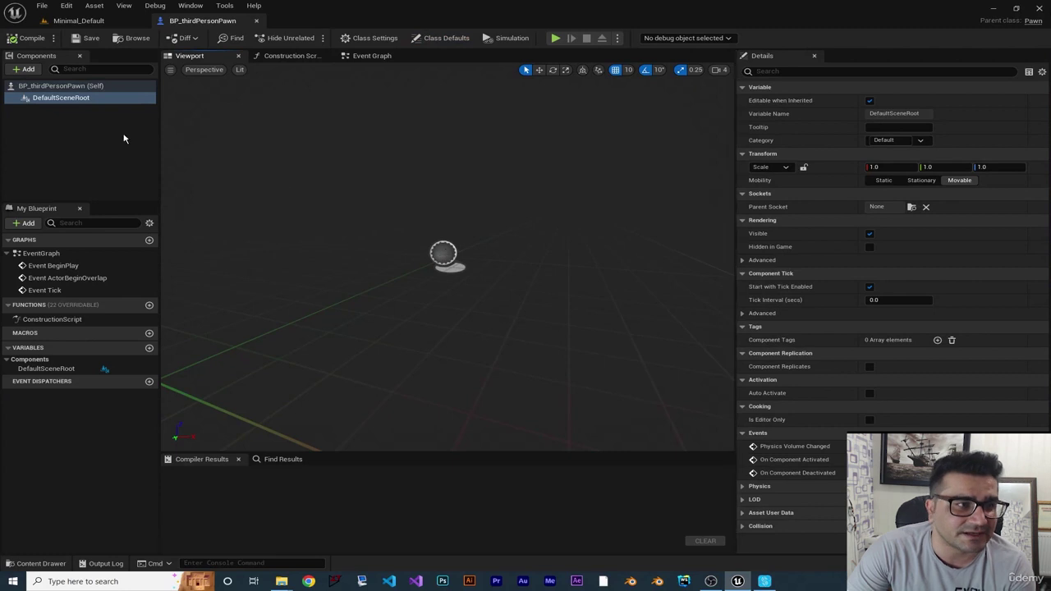
{"action": "mouse_move", "coordinate": [71, 102]}
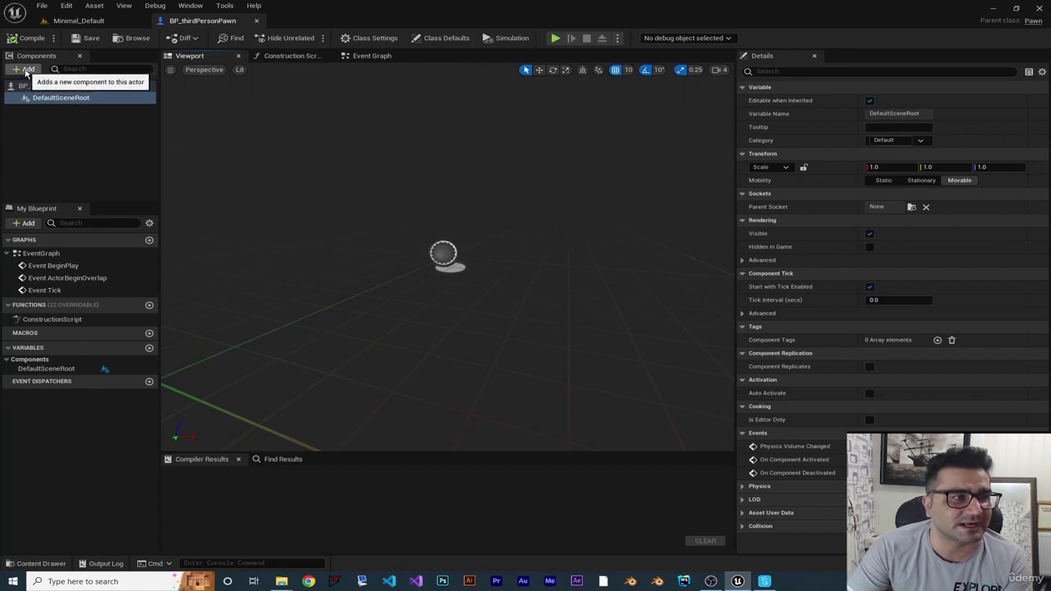
{"action": "left_click", "coordinate": [26, 71]}
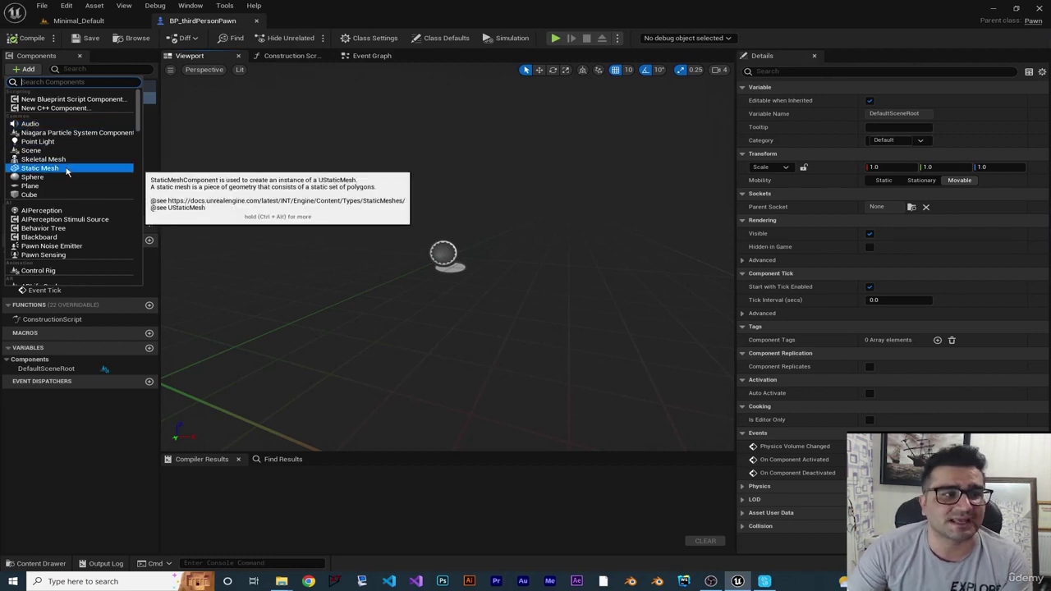
{"action": "left_click", "coordinate": [67, 168]}
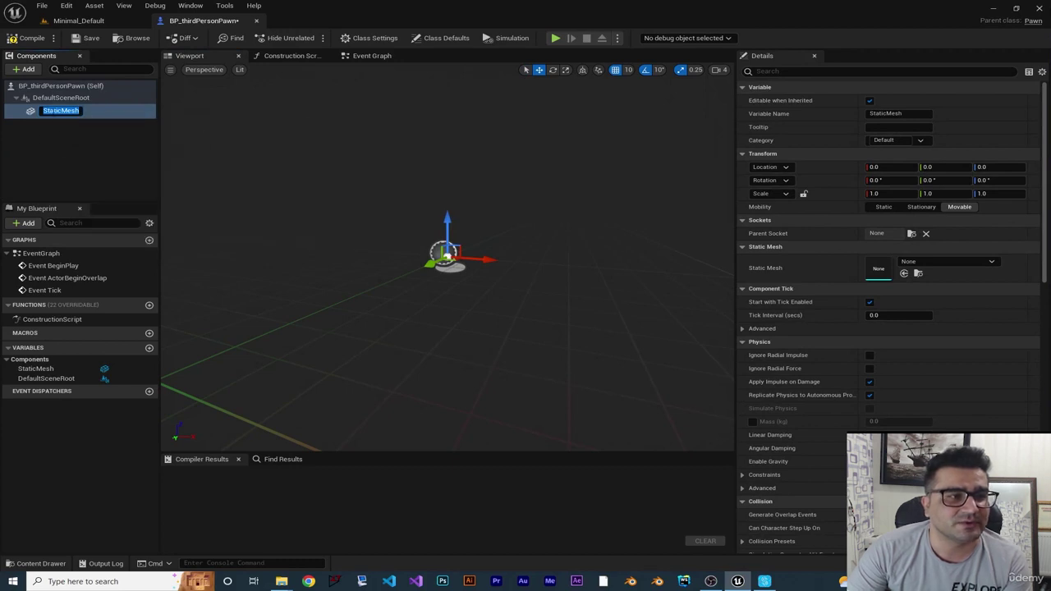
{"action": "type", "text": "Character"}
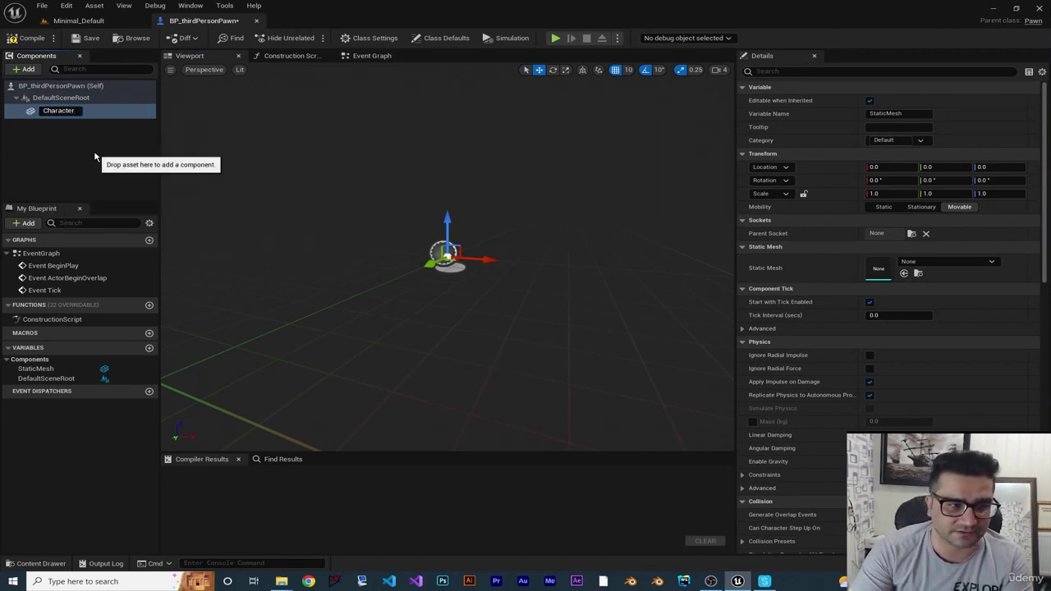
{"action": "key", "text": "Return"}
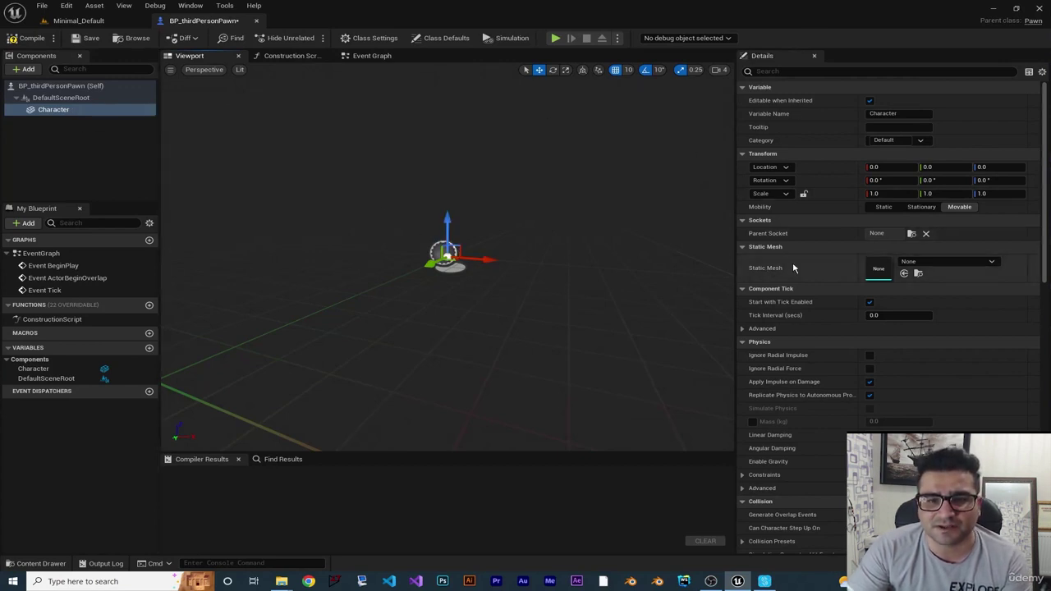
- Assign the Shape_Sphere mesh to the Character component
{"action": "left_click", "coordinate": [939, 265]}
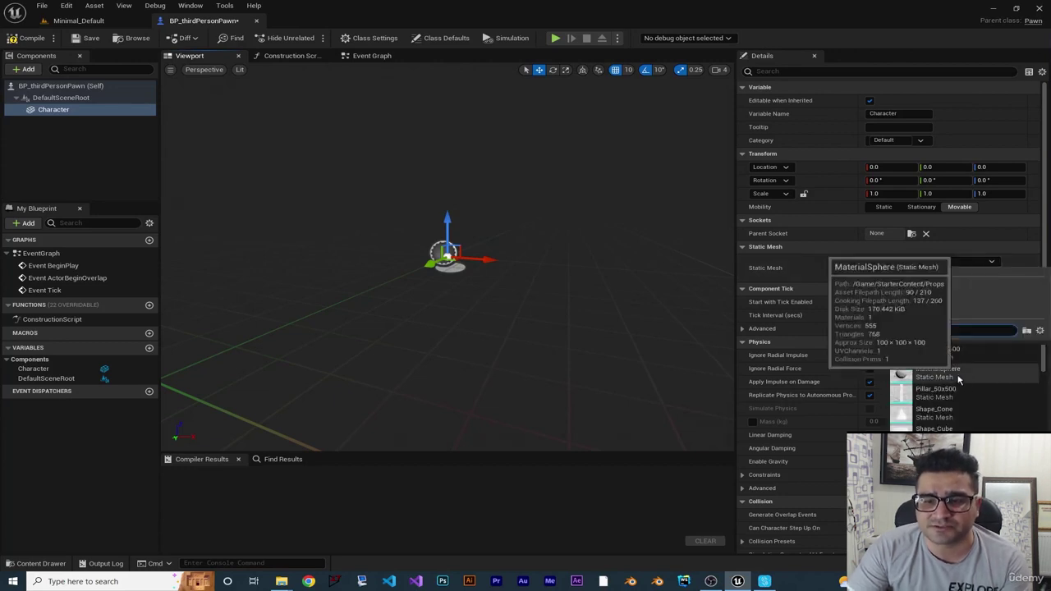
{"action": "scroll", "coordinate": [973, 402], "scroll_direction": "down", "scroll_amount": 3}
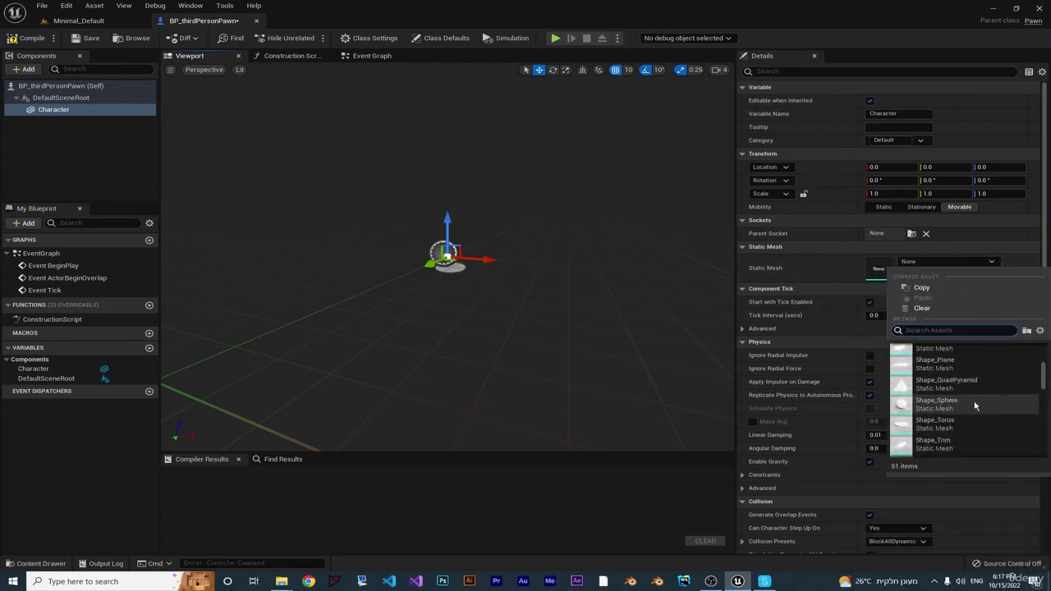
{"action": "mouse_move", "coordinate": [973, 406]}
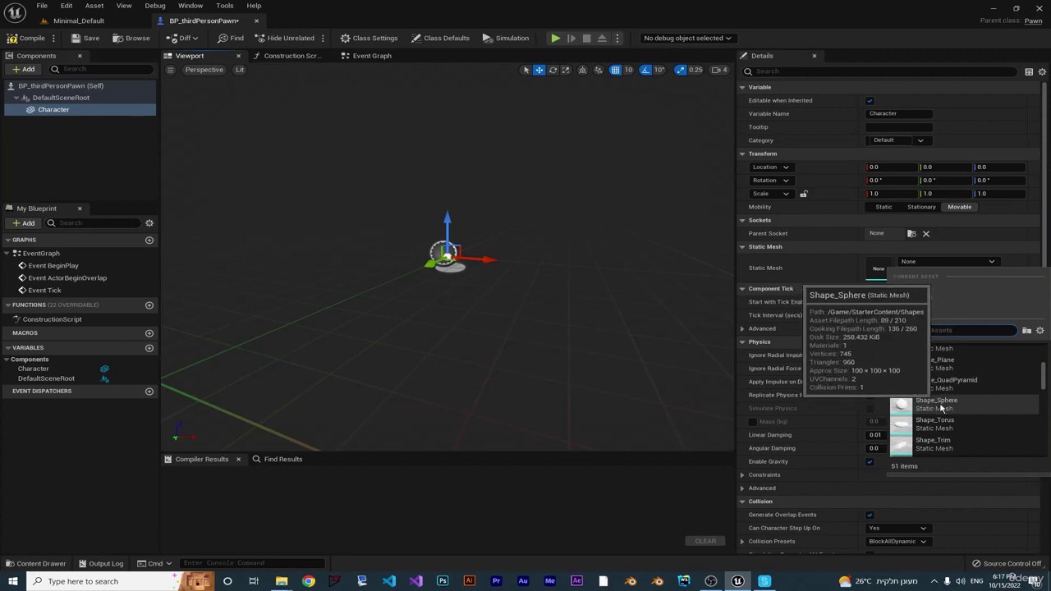
{"action": "left_click", "coordinate": [941, 406]}
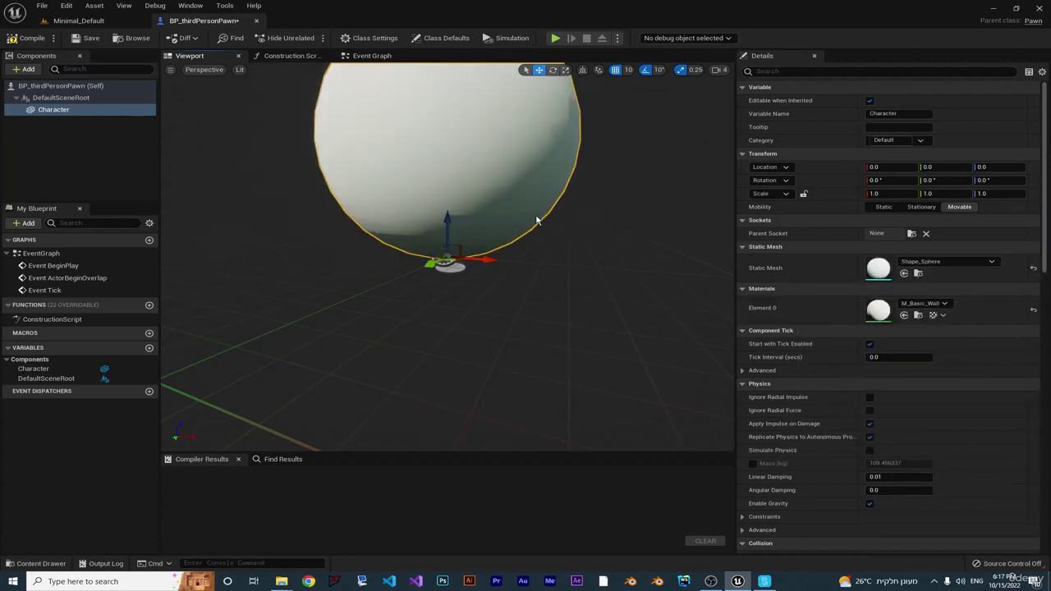
{"action": "key", "text": "s"}
{"action": "right_click_drag", "start_coordinate": [537, 219], "coordinate": [558, 234]}
{"action": "key", "text": "w"}
{"action": "key", "text": "w"}
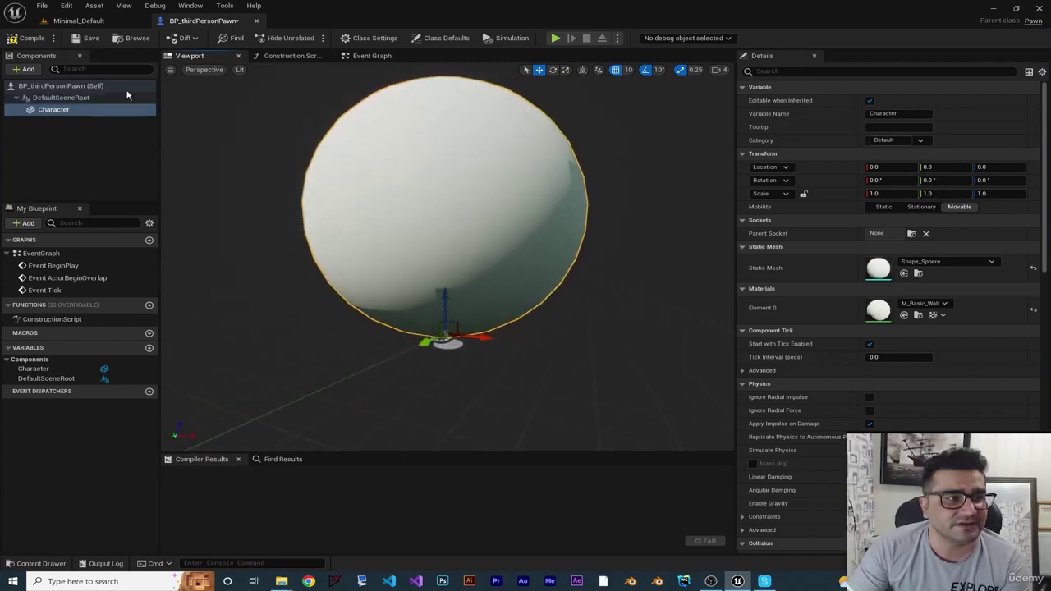
- Compile and save the pawn blueprint, and briefly play the Minimal_Default level to test it
{"action": "left_click", "coordinate": [29, 38]}
{"action": "left_click", "coordinate": [85, 38]}
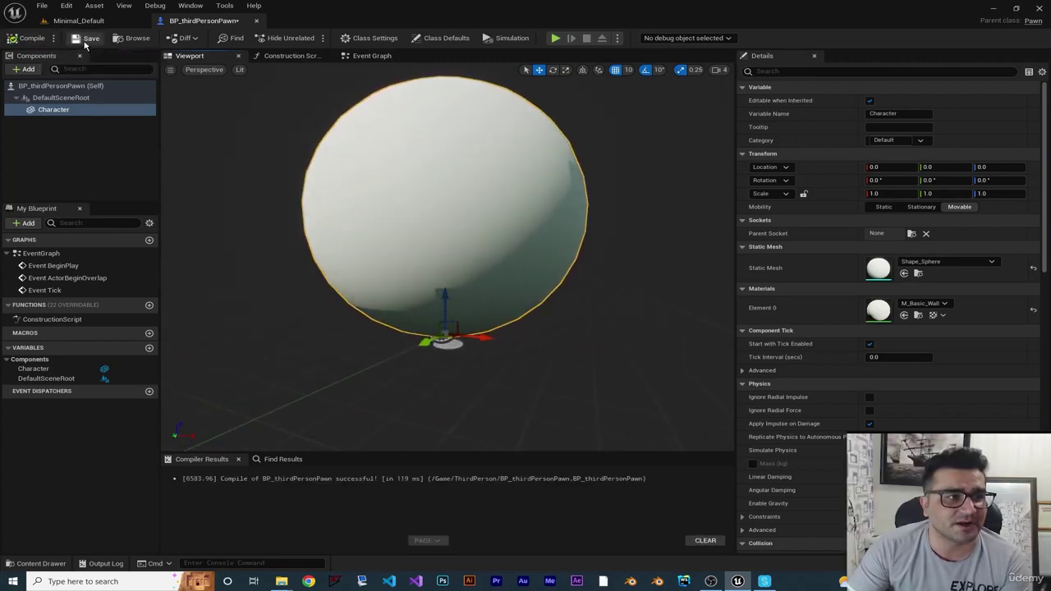
{"action": "left_click", "coordinate": [78, 21]}
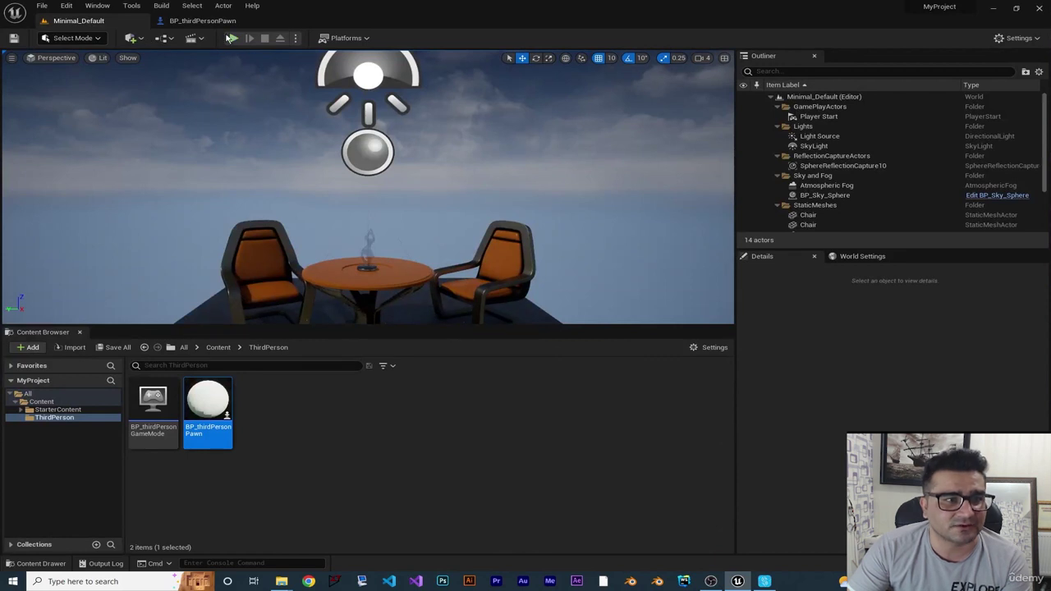
{"action": "left_click", "coordinate": [234, 38]}
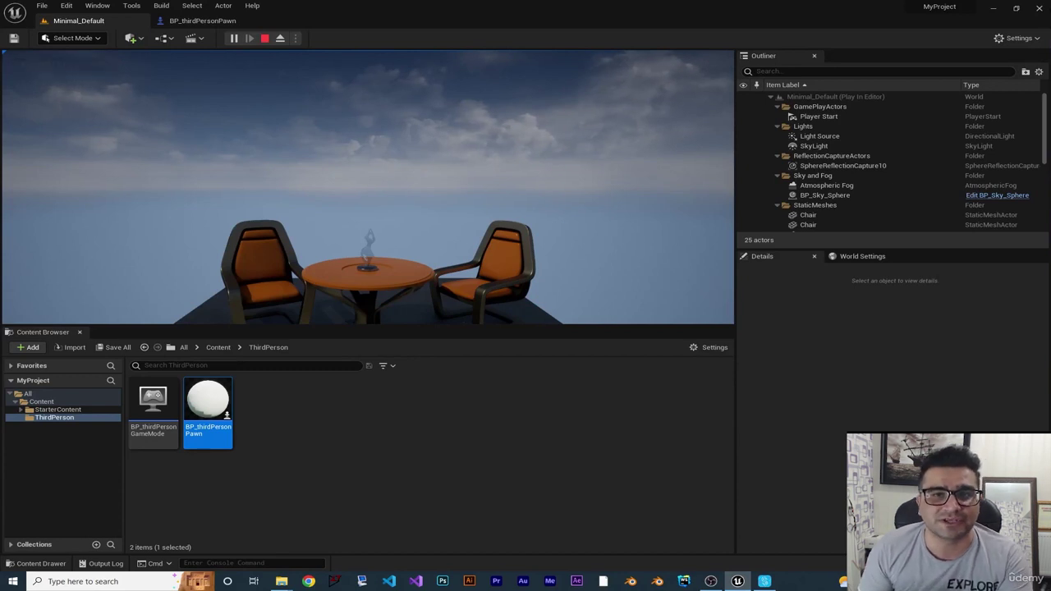
{"action": "key", "text": "Escape"}
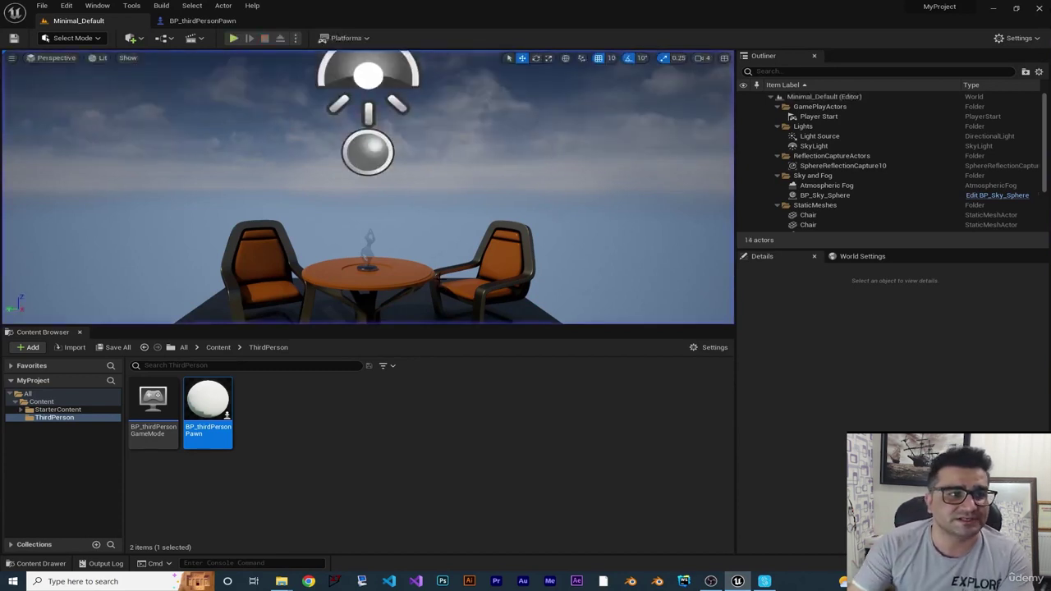
- Add a Camera component under the Character component in BP_thirdPersonPawn
{"action": "left_click", "coordinate": [202, 21]}
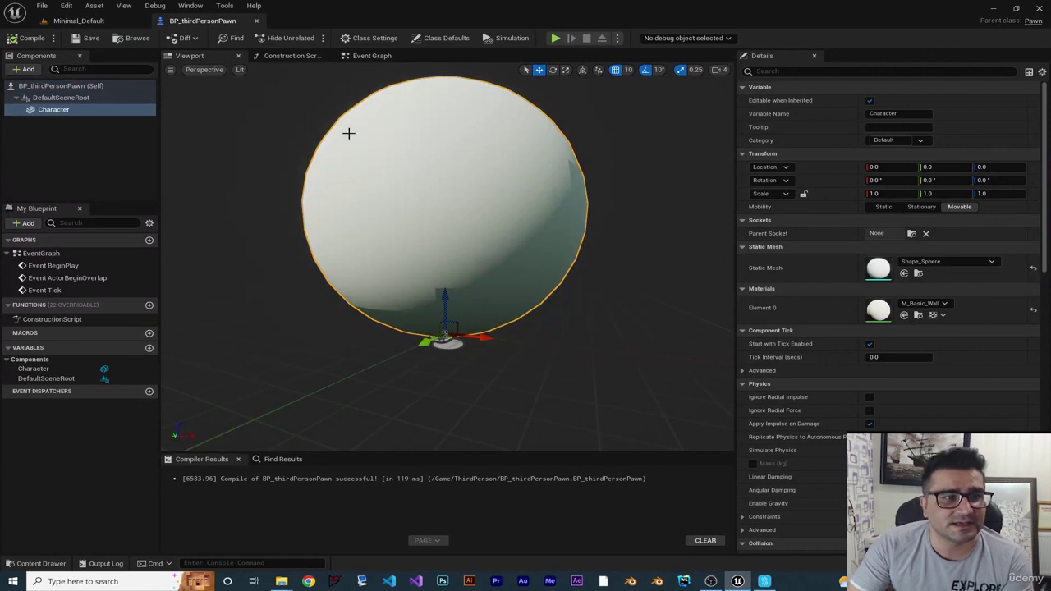
{"action": "mouse_move", "coordinate": [450, 240]}
{"action": "right_mouse_down"}
{"action": "mouse_move", "coordinate": [456, 232]}
{"action": "mouse_move", "coordinate": [454, 240]}
{"action": "right_mouse_up"}
{"action": "key", "text": "s"}
{"action": "key", "text": "w"}
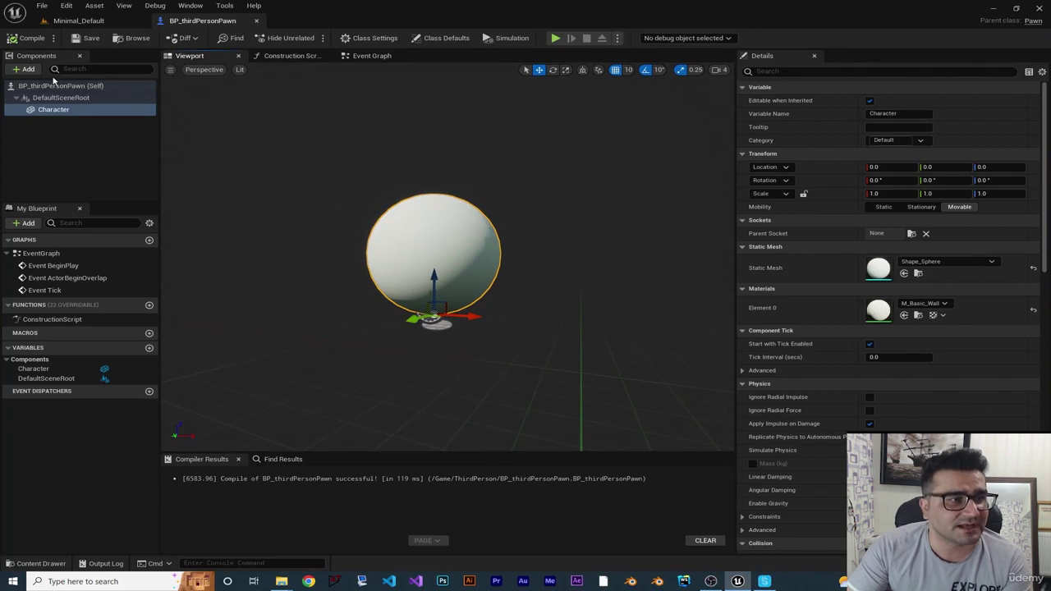
{"action": "left_click", "coordinate": [28, 69]}
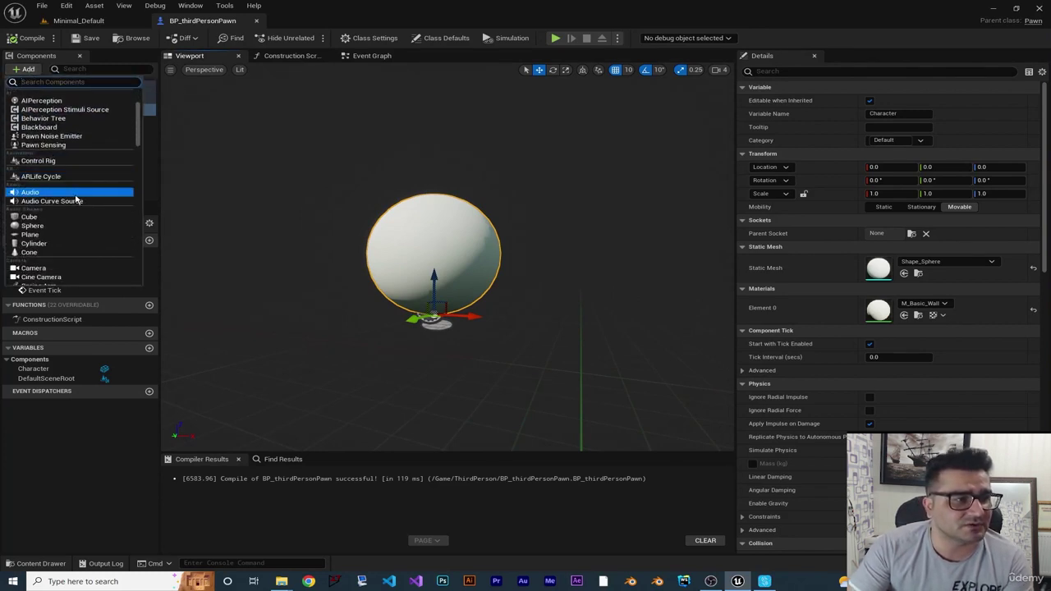
{"action": "scroll", "coordinate": [76, 199], "scroll_direction": "down", "scroll_amount": 3}
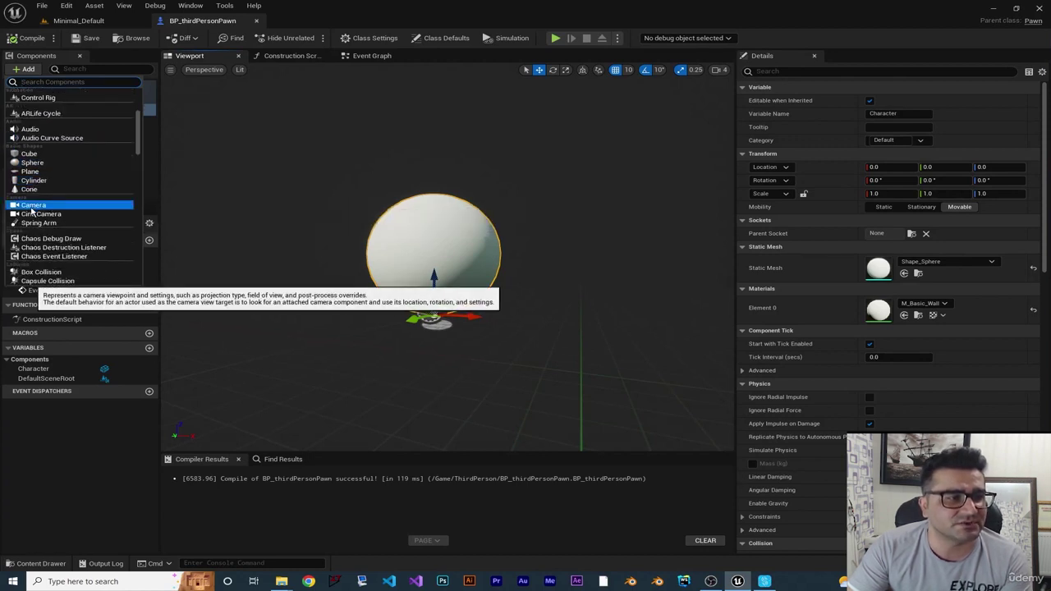
{"action": "left_click", "coordinate": [47, 207]}
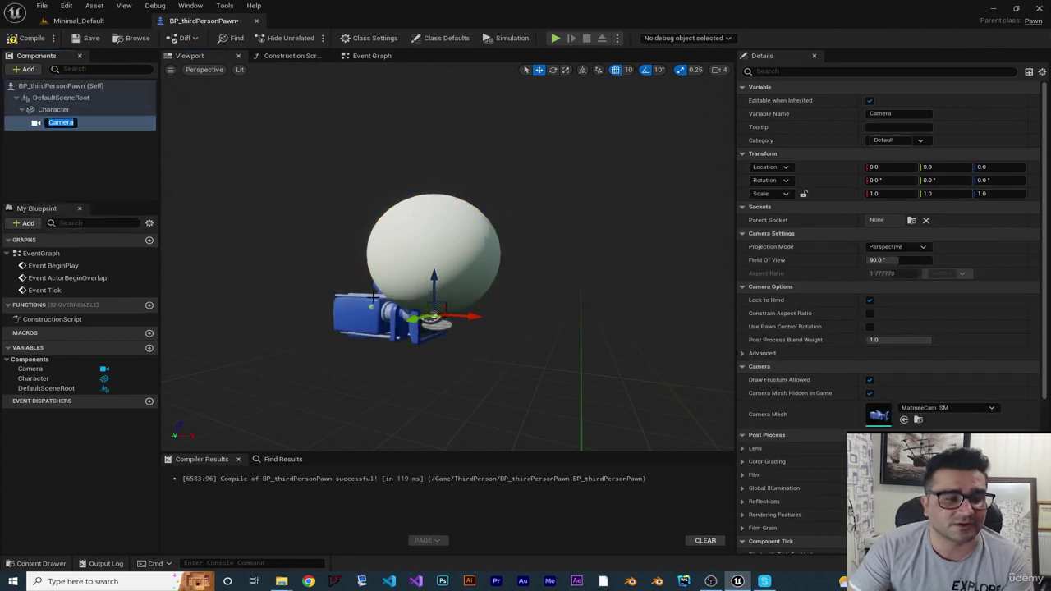
- Set the blueprint viewport's camera speed to 2
{"action": "right_click_drag", "start_coordinate": [372, 296], "coordinate": [536, 230]}
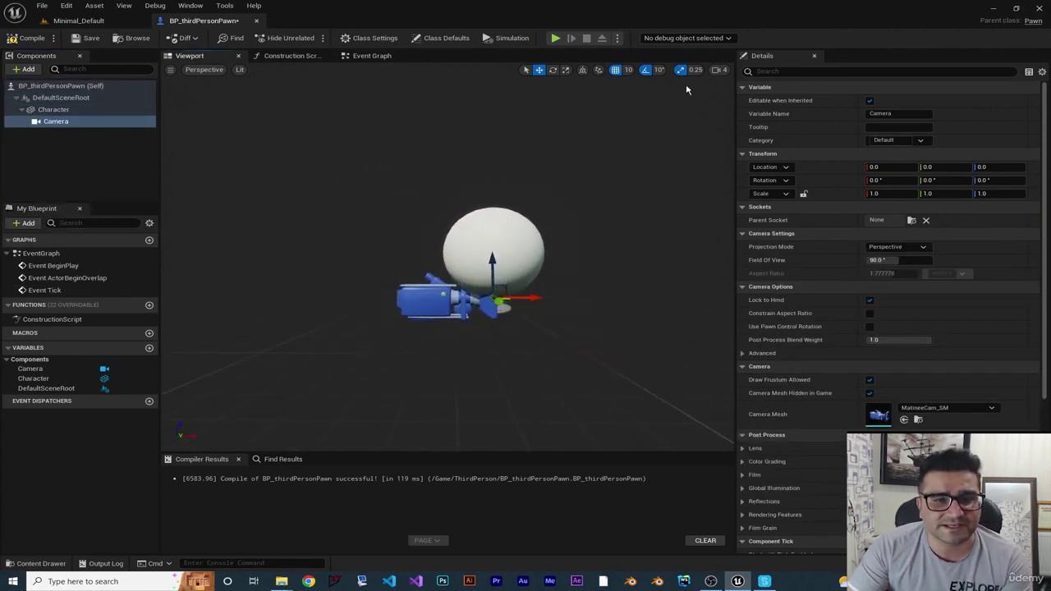
{"action": "left_click", "coordinate": [720, 70]}
{"action": "left_click_drag", "start_coordinate": [753, 93], "coordinate": [732, 93]}
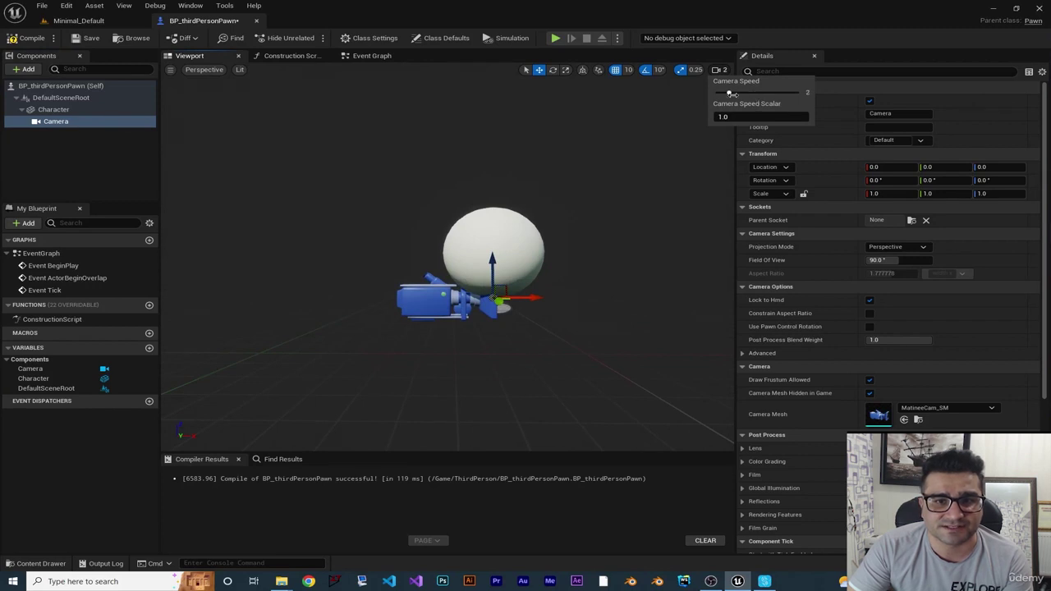
{"action": "right_click_drag", "start_coordinate": [584, 287], "coordinate": [584, 287]}
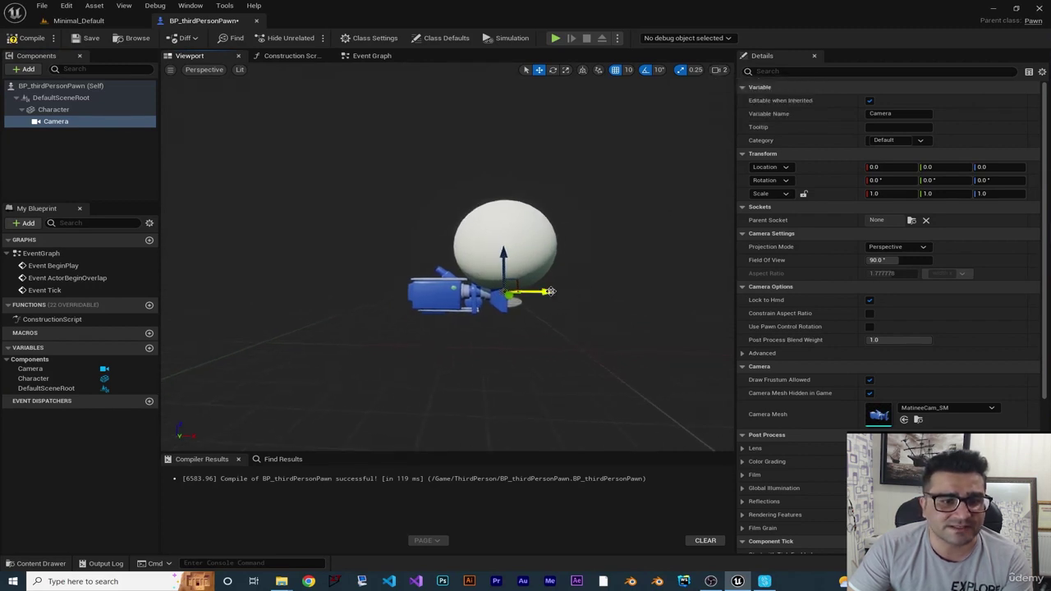
- Move the Camera component behind and above the sphere to location -260, 0, 200 and tilt it down to a Y rotation of -20°
{"action": "left_click_drag", "start_coordinate": [545, 291], "coordinate": [261, 101]}
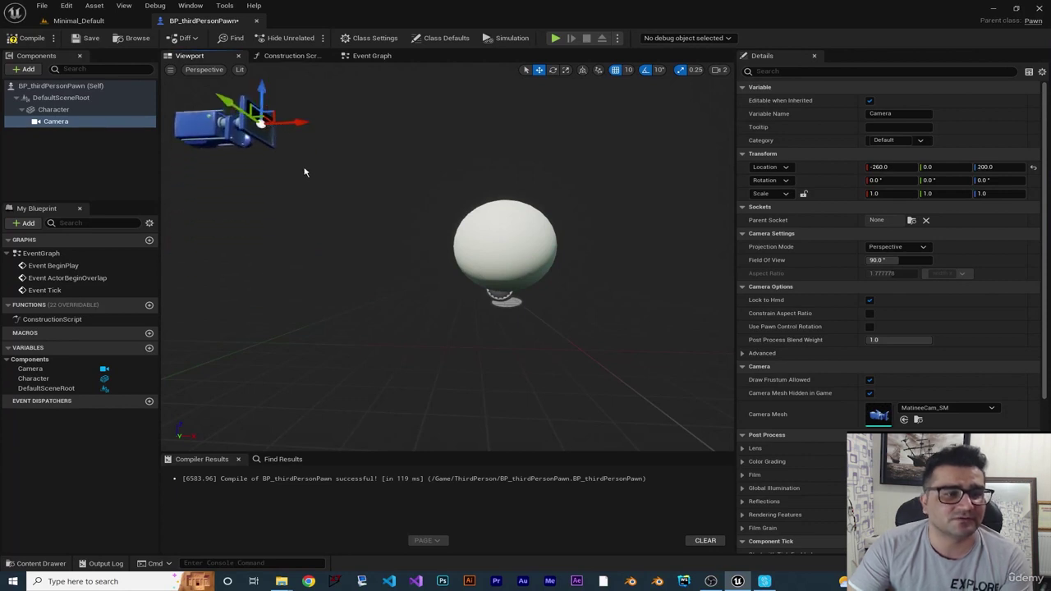
{"action": "middle_click_drag", "start_coordinate": [260, 124], "coordinate": [275, 132]}
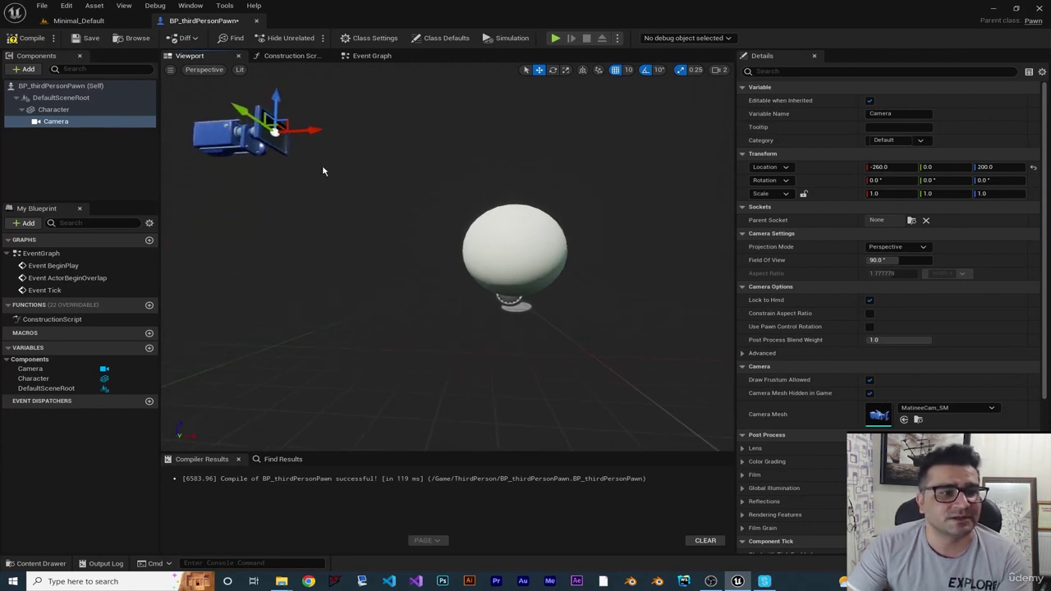
{"action": "key", "text": "e"}
{"action": "mouse_move", "coordinate": [320, 156]}
{"action": "left_mouse_down"}
{"action": "mouse_move", "coordinate": [344, 138]}
{"action": "mouse_move", "coordinate": [336, 151]}
{"action": "left_mouse_up"}
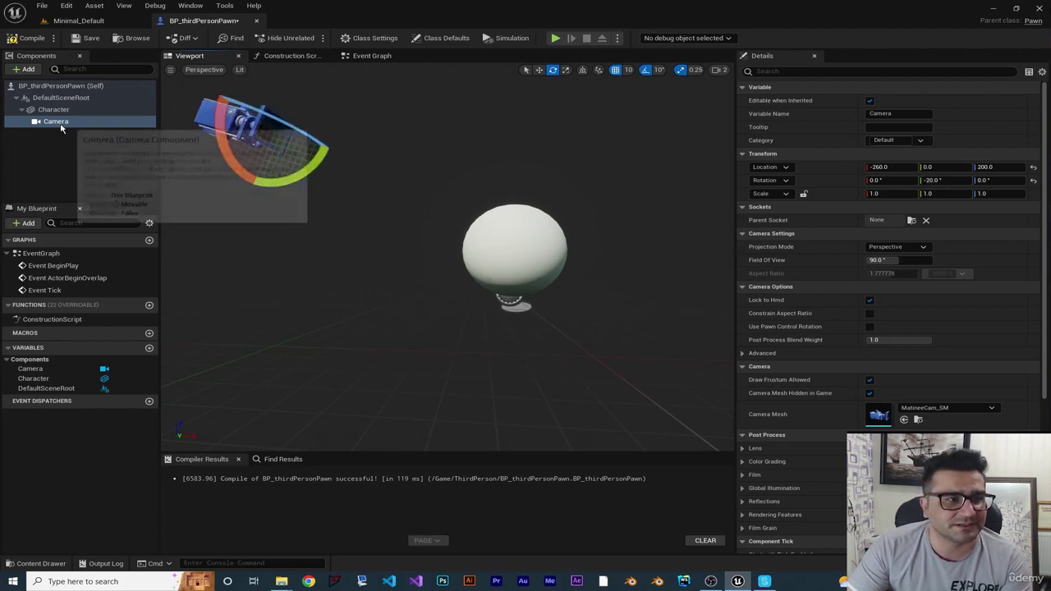
{"action": "left_click", "coordinate": [345, 125]}
- Compile and save the pawn, play Minimal_Default to check the camera's view of the sphere, and return to the blueprint
{"action": "left_click", "coordinate": [86, 37]}
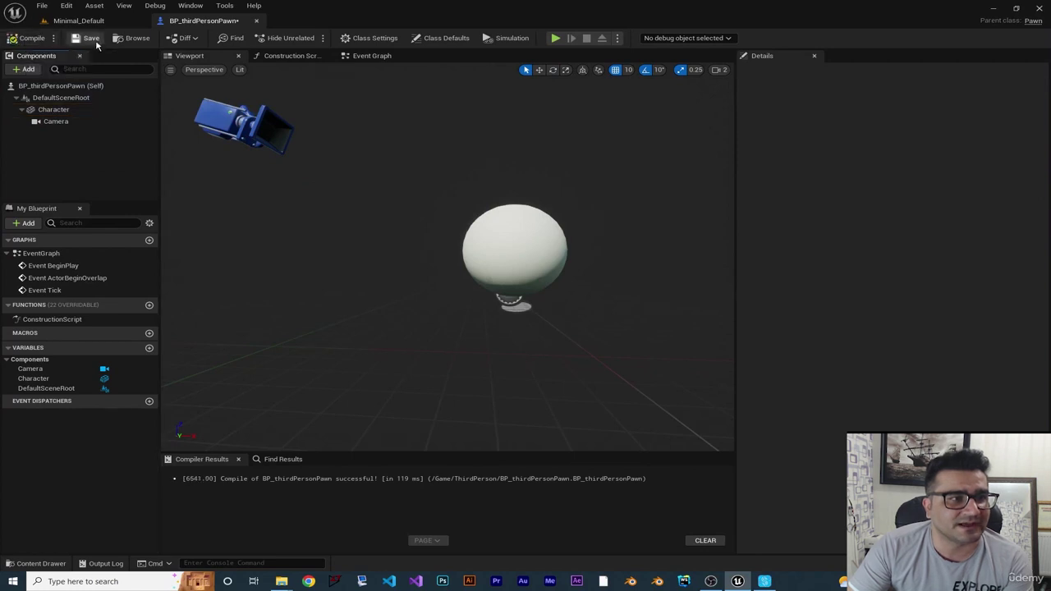
{"action": "left_click", "coordinate": [78, 21]}
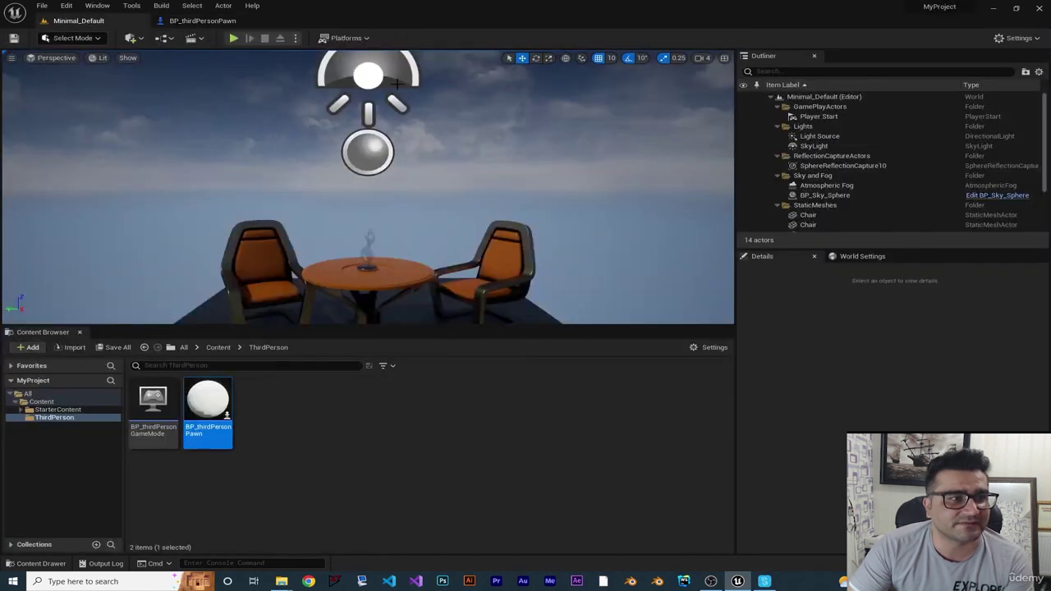
{"action": "left_click", "coordinate": [235, 38]}
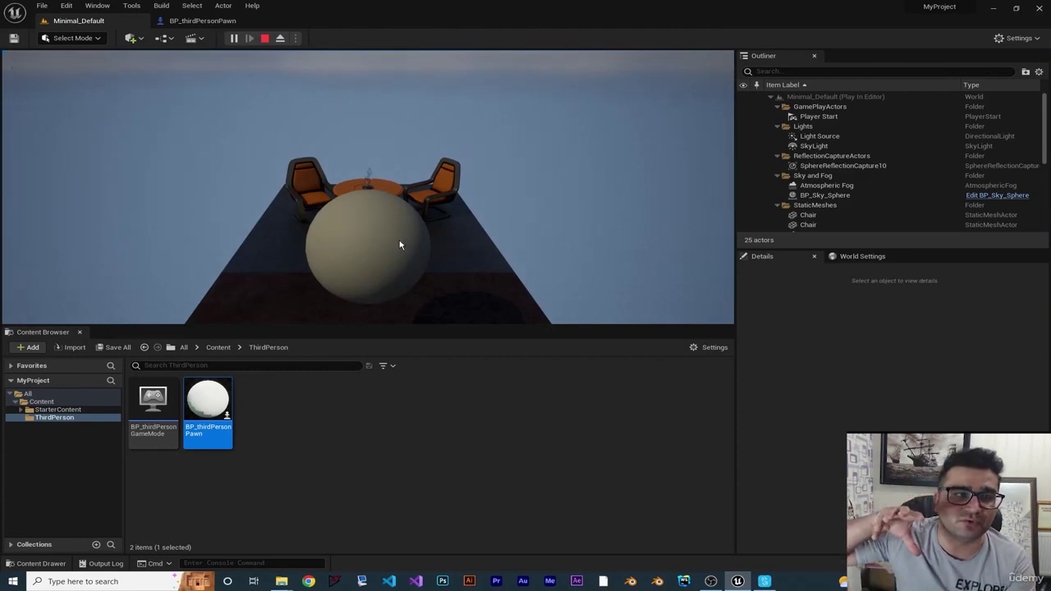
{"action": "left_click", "coordinate": [265, 39]}
{"action": "left_click", "coordinate": [202, 20]}
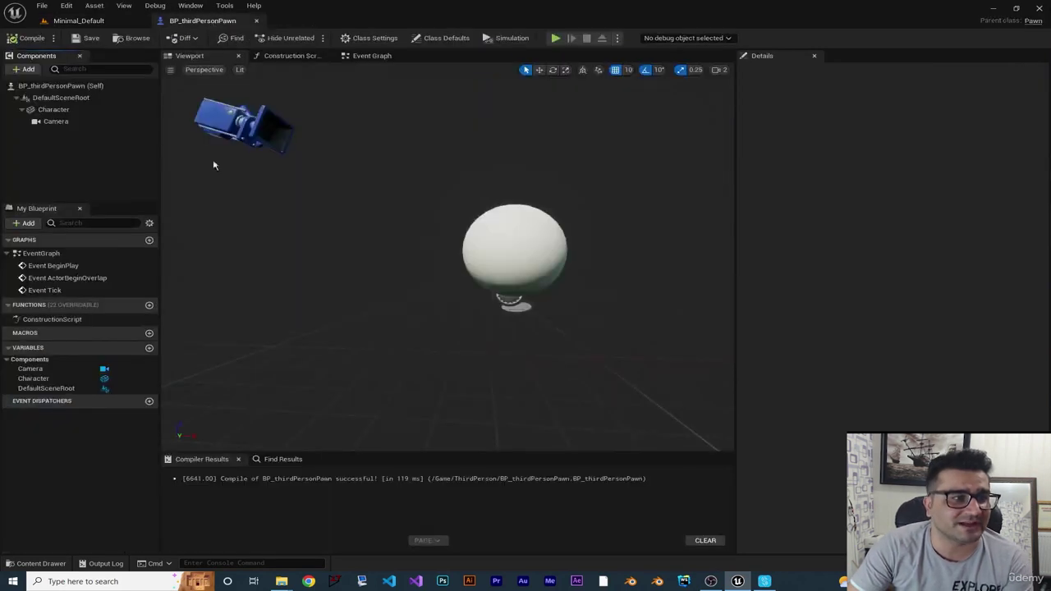
- Replace the Character component's static mesh with SM_Chair in BP_thirdPersonPawn
{"action": "left_click", "coordinate": [52, 110]}
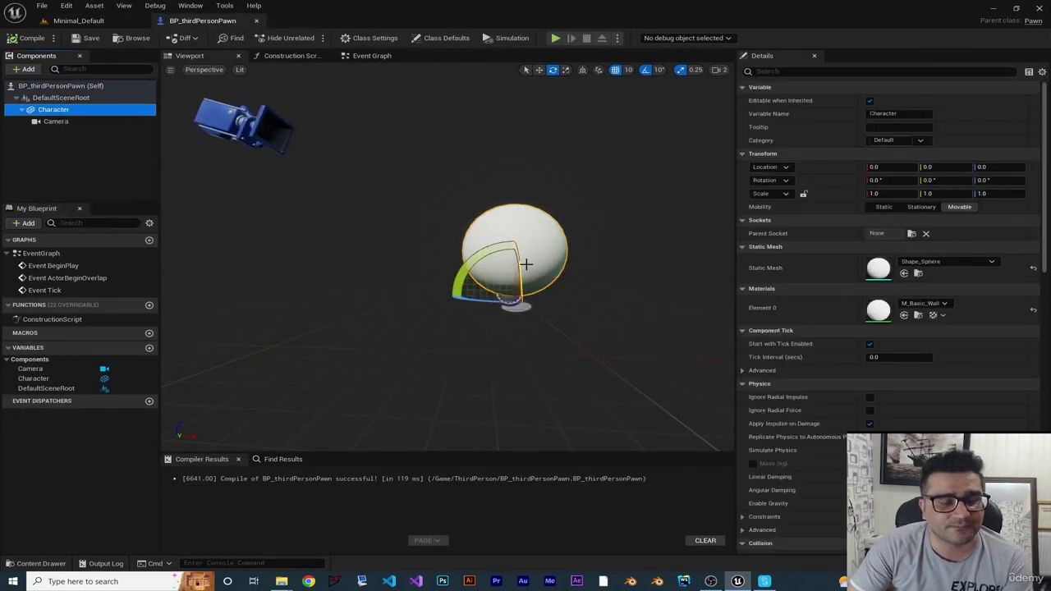
{"action": "right_click_drag", "start_coordinate": [560, 340], "coordinate": [584, 332]}
{"action": "key", "text": "w"}
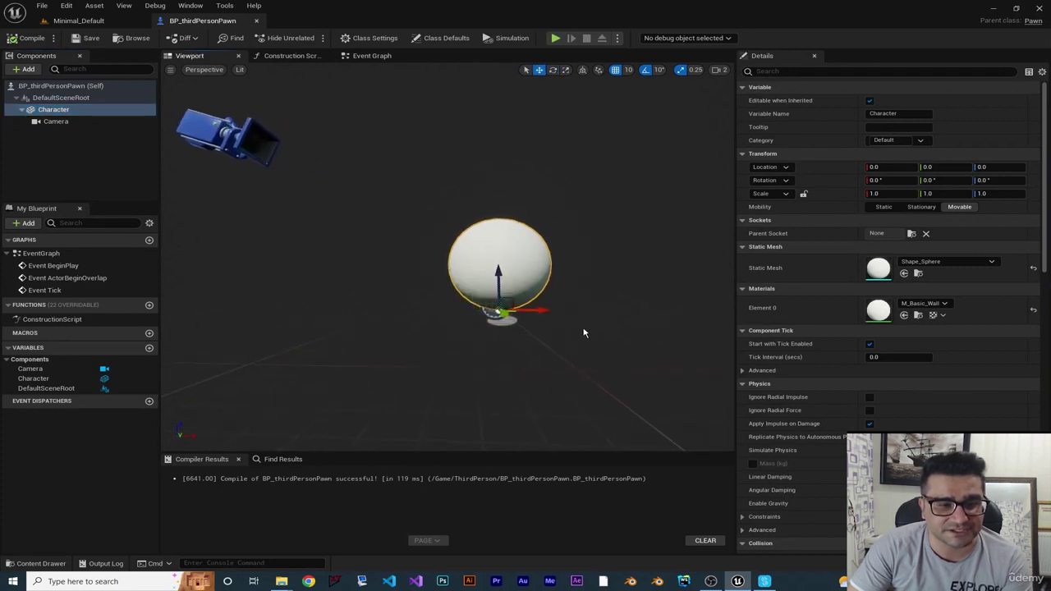
{"action": "left_click", "coordinate": [930, 263]}
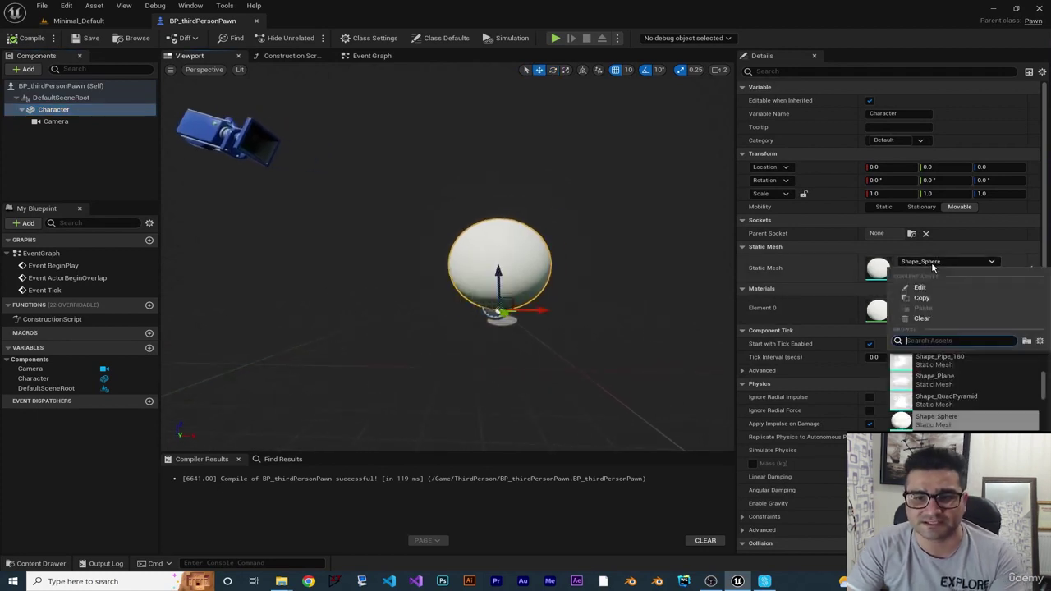
{"action": "scroll", "coordinate": [941, 411], "scroll_direction": "down", "scroll_amount": 4}
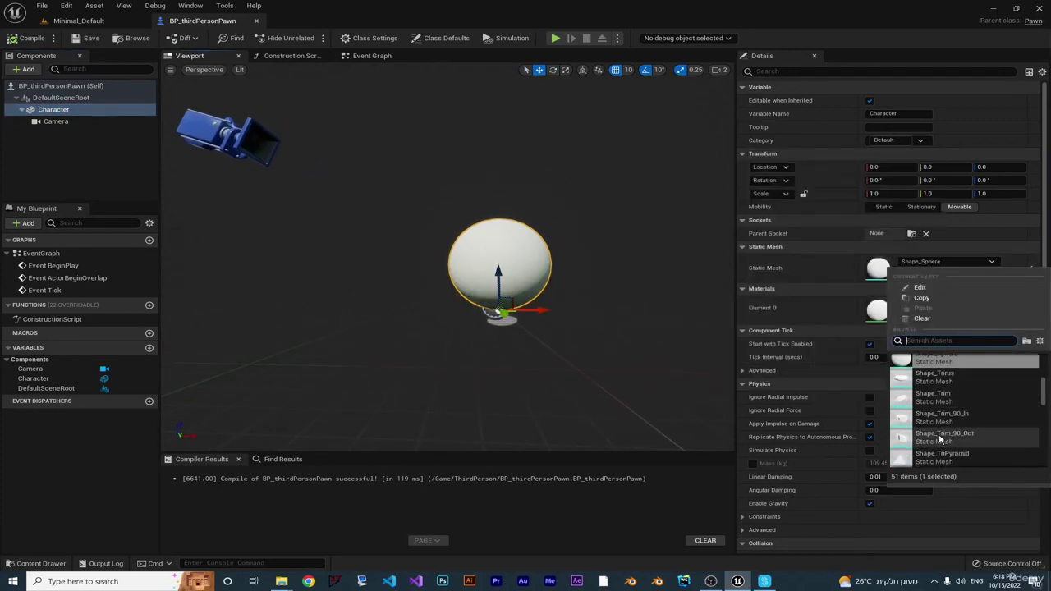
{"action": "scroll", "coordinate": [940, 431], "scroll_direction": "down", "scroll_amount": 3}
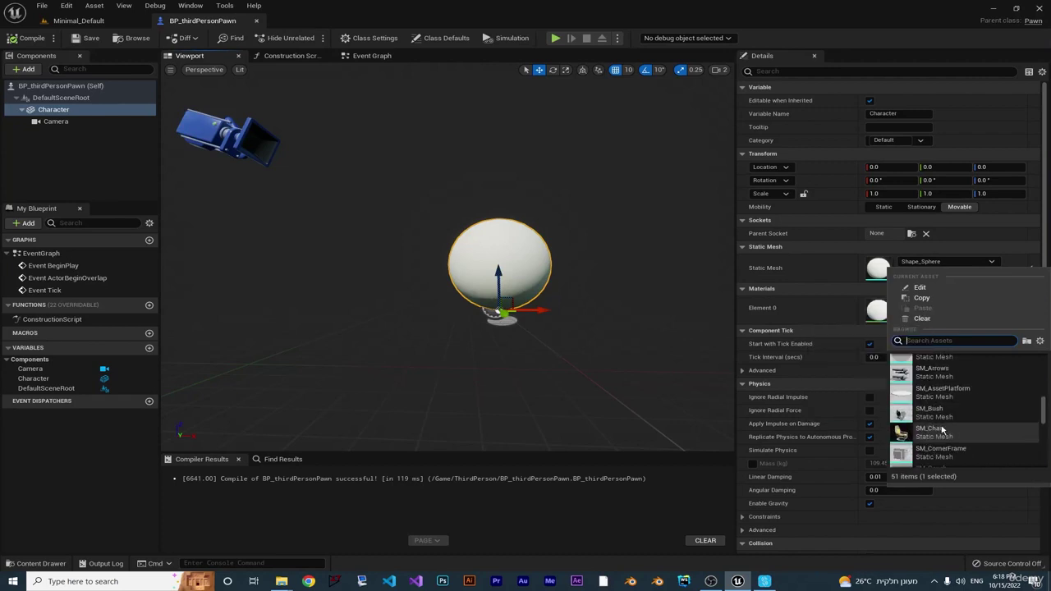
{"action": "left_click", "coordinate": [937, 436]}
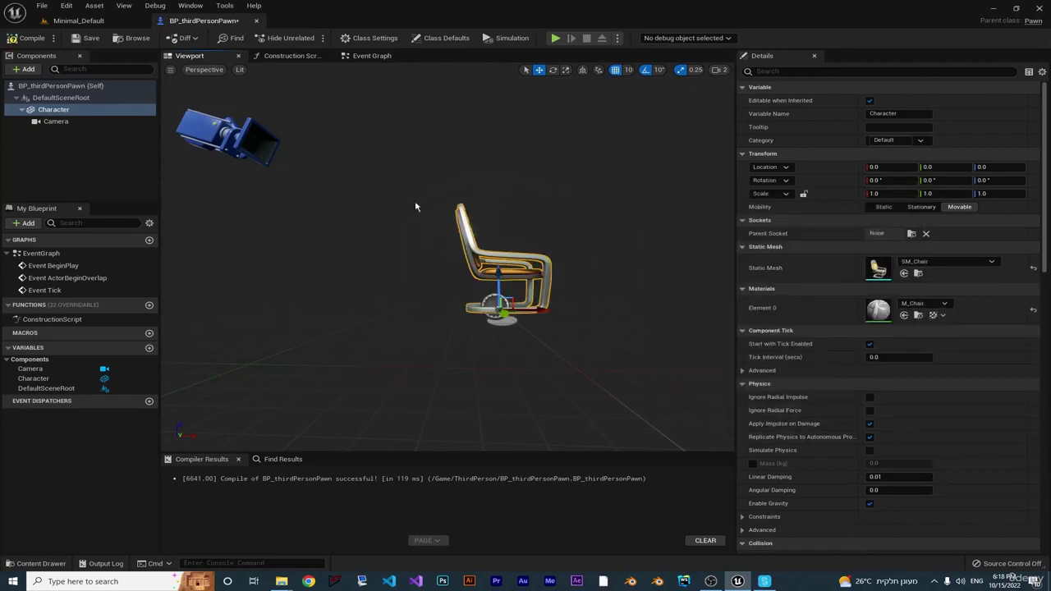
- Compile and save the pawn, and play Minimal_Default to check the camera's view of the chair character
{"action": "left_click", "coordinate": [84, 38]}
{"action": "left_click", "coordinate": [97, 22]}
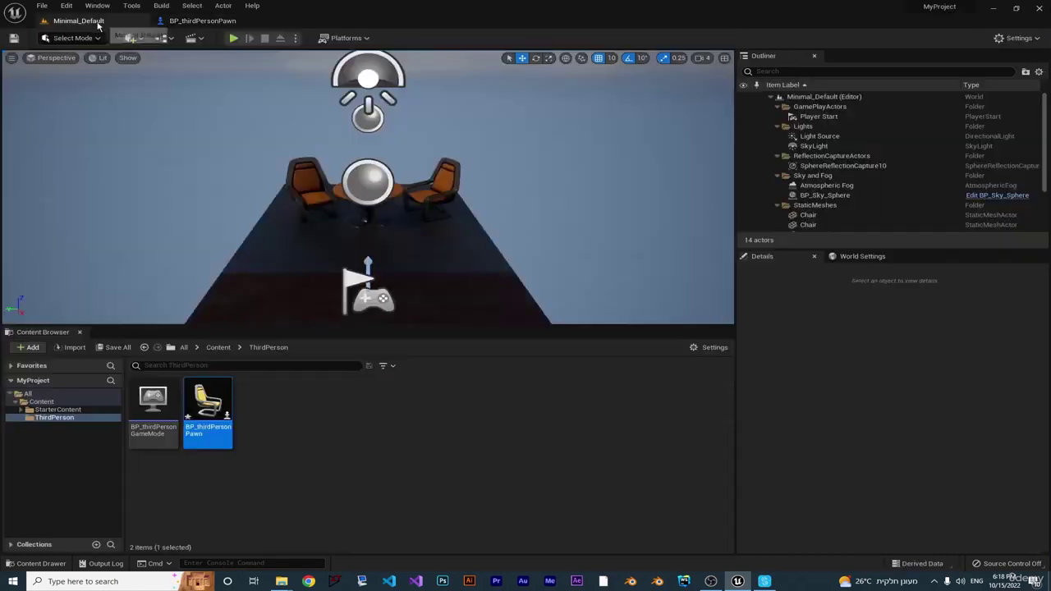
{"action": "left_click", "coordinate": [234, 38]}
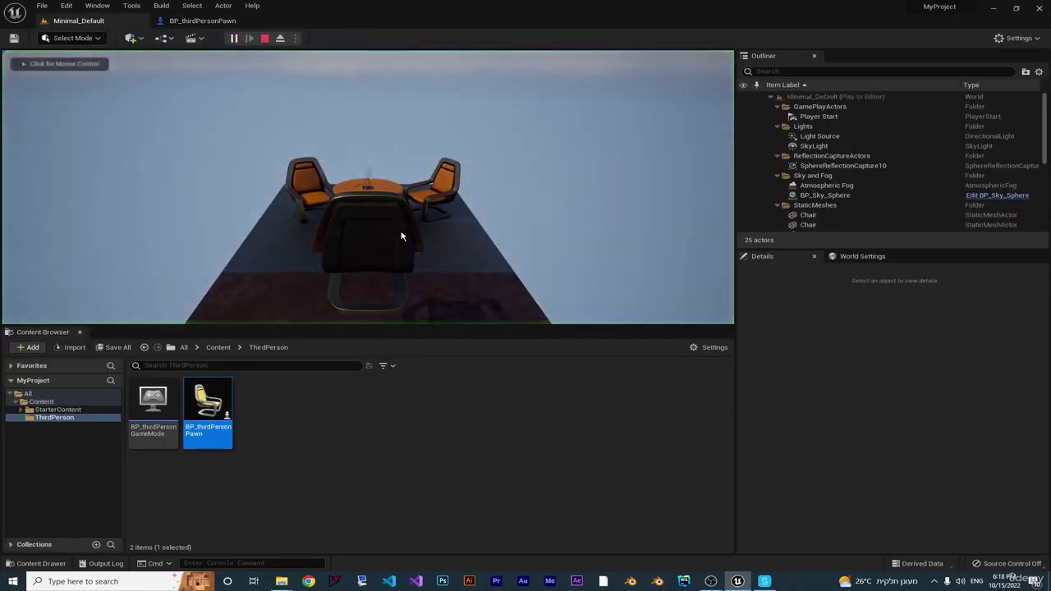
{"action": "left_click", "coordinate": [400, 237]}
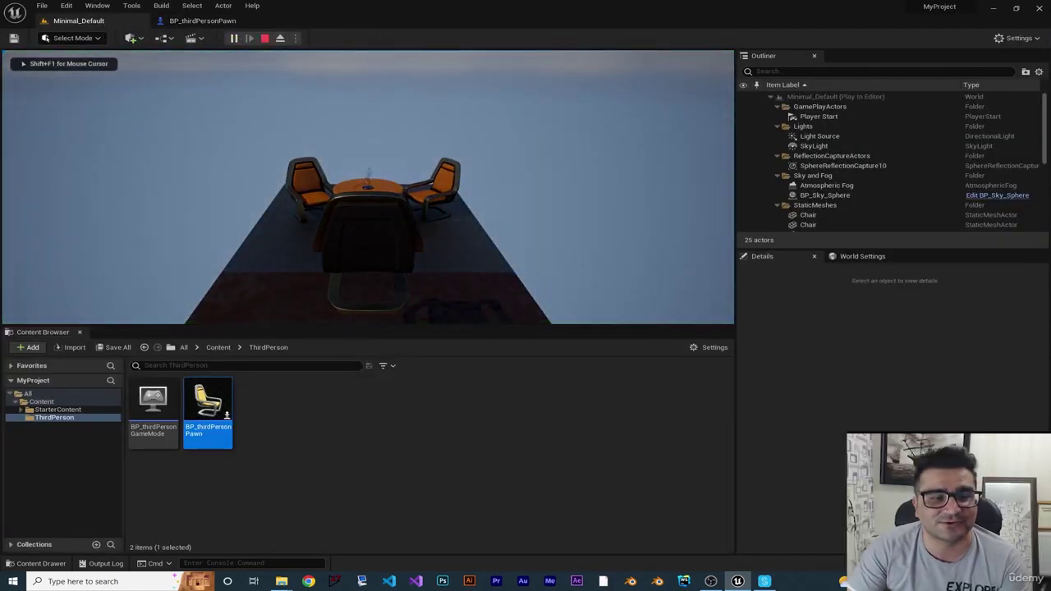
{"action": "key", "text": "Escape"}
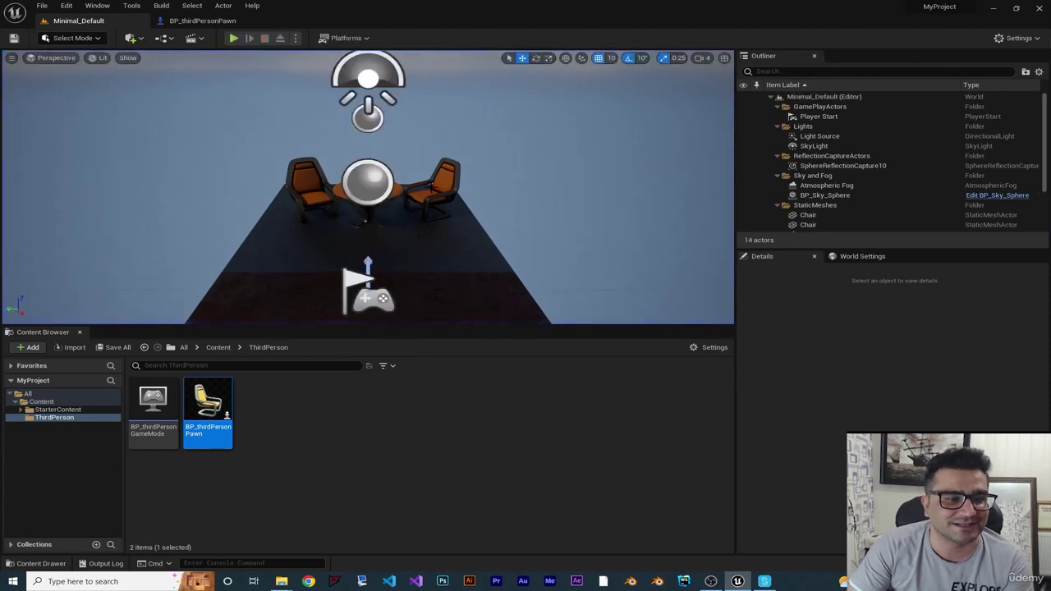
- Remove the two chairs and the table from Minimal_Default, and play the level to check the chair pawn without them
{"action": "left_click", "coordinate": [432, 187]}
{"action": "key", "text": "ctrl+z"}
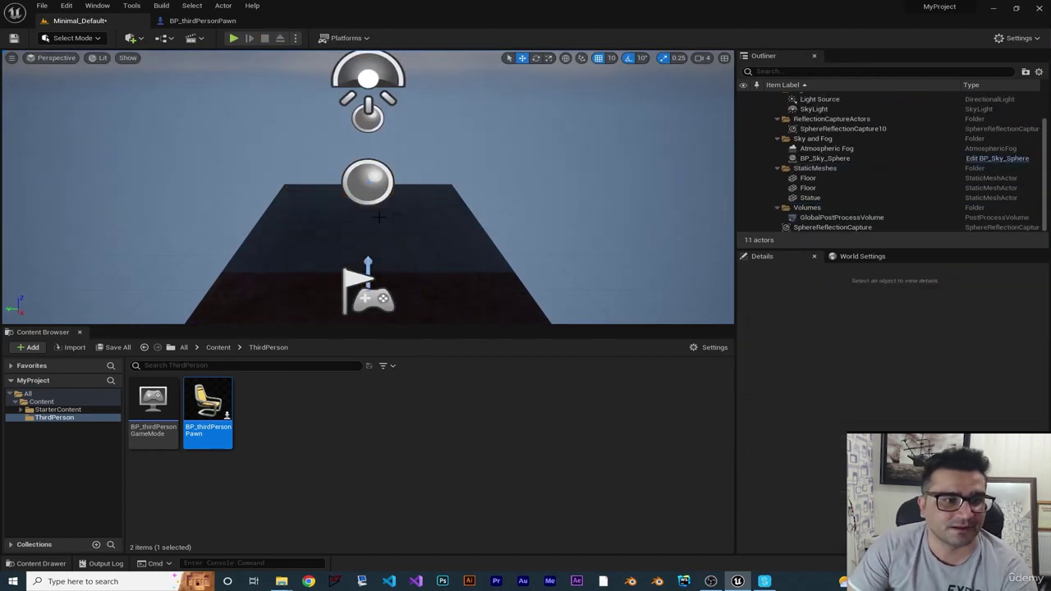
{"action": "left_click", "coordinate": [233, 38]}
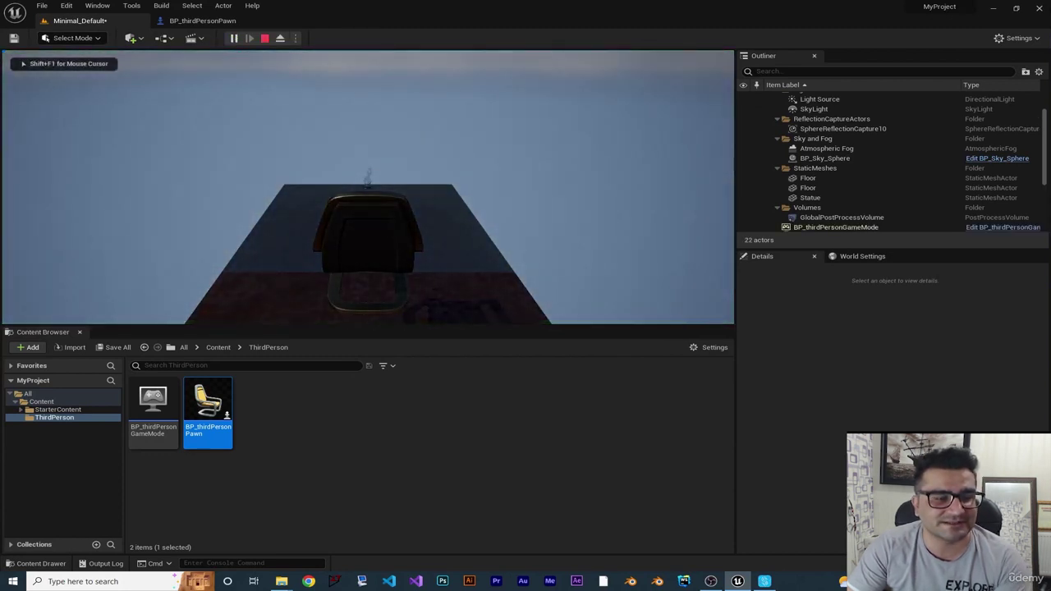
{"action": "key", "text": "Escape"}
{"action": "left_click", "coordinate": [233, 38]}
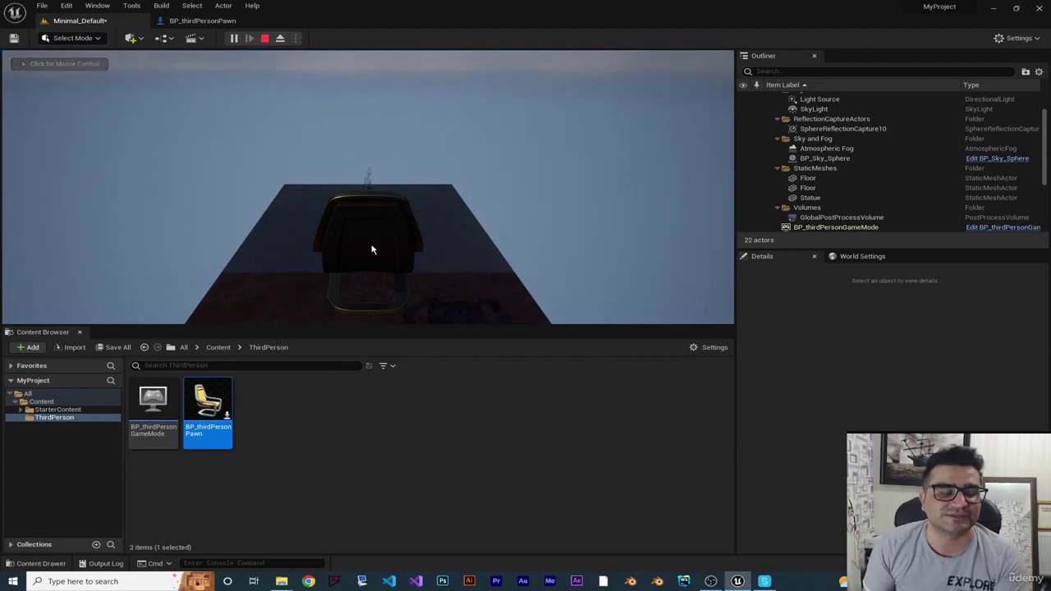
{"action": "key", "text": "Escape"}
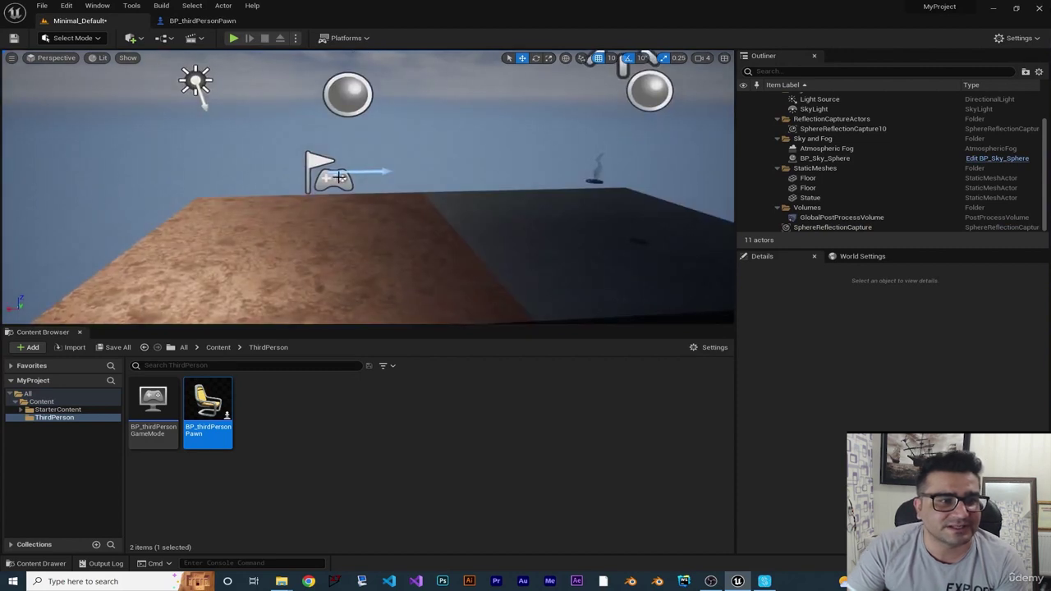
- Select the level's Player Start, and in BP_thirdPersonPawn level the Camera to a Y rotation of 0° and move it to location -10, 0, 70
{"action": "left_click", "coordinate": [338, 177]}
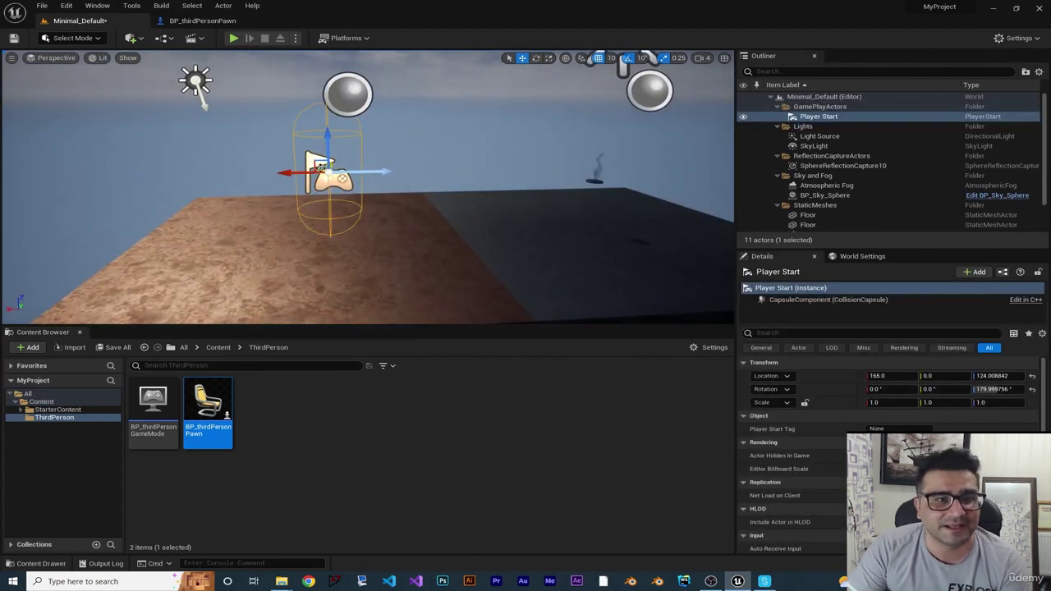
{"action": "left_click", "coordinate": [202, 20]}
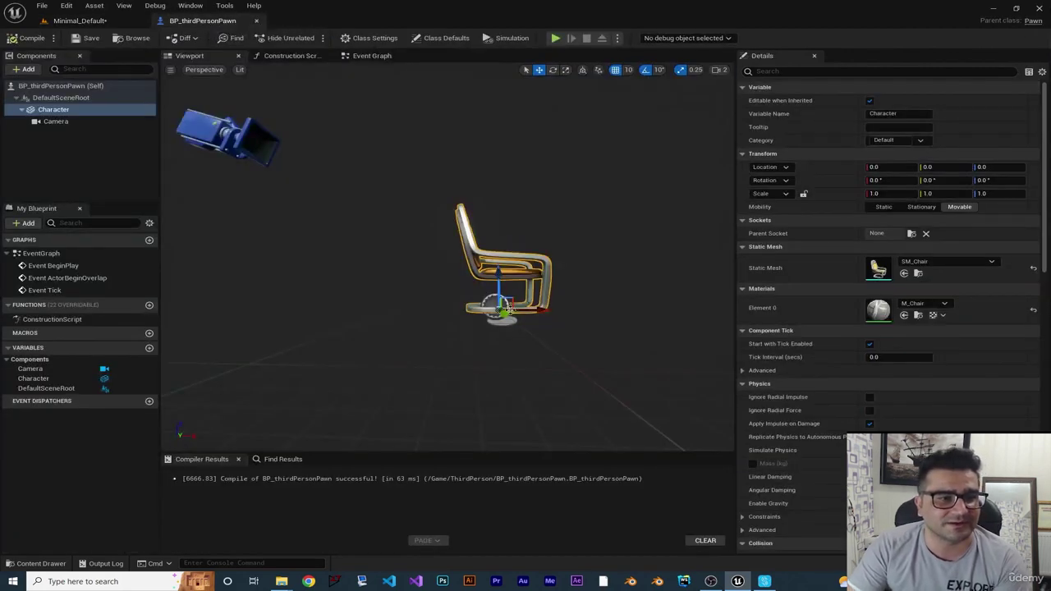
{"action": "mouse_move", "coordinate": [592, 295]}
{"action": "right_mouse_down"}
{"action": "mouse_move", "coordinate": [567, 298]}
{"action": "mouse_move", "coordinate": [616, 307]}
{"action": "mouse_move", "coordinate": [592, 296]}
{"action": "right_mouse_up"}
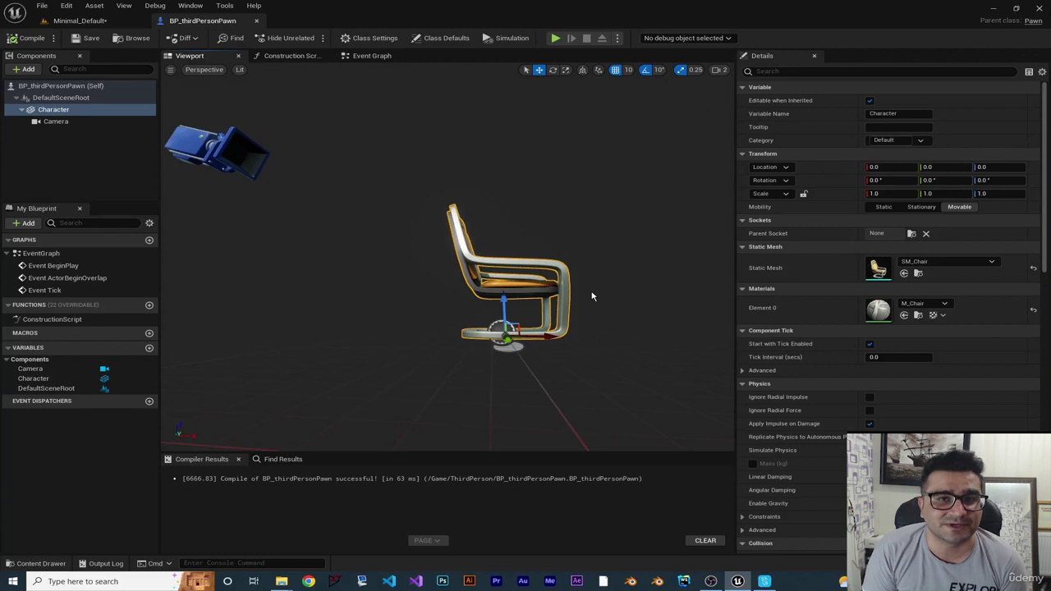
{"action": "left_click", "coordinate": [216, 142]}
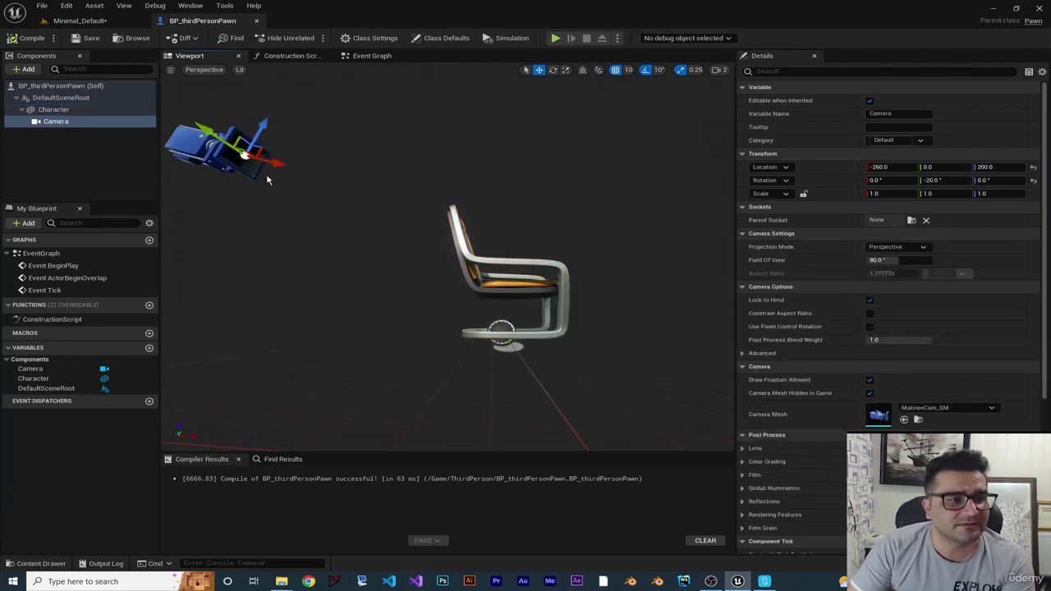
{"action": "key", "text": "e"}
{"action": "left_click_drag", "start_coordinate": [275, 175], "coordinate": [316, 156]}
{"action": "key", "text": "w"}
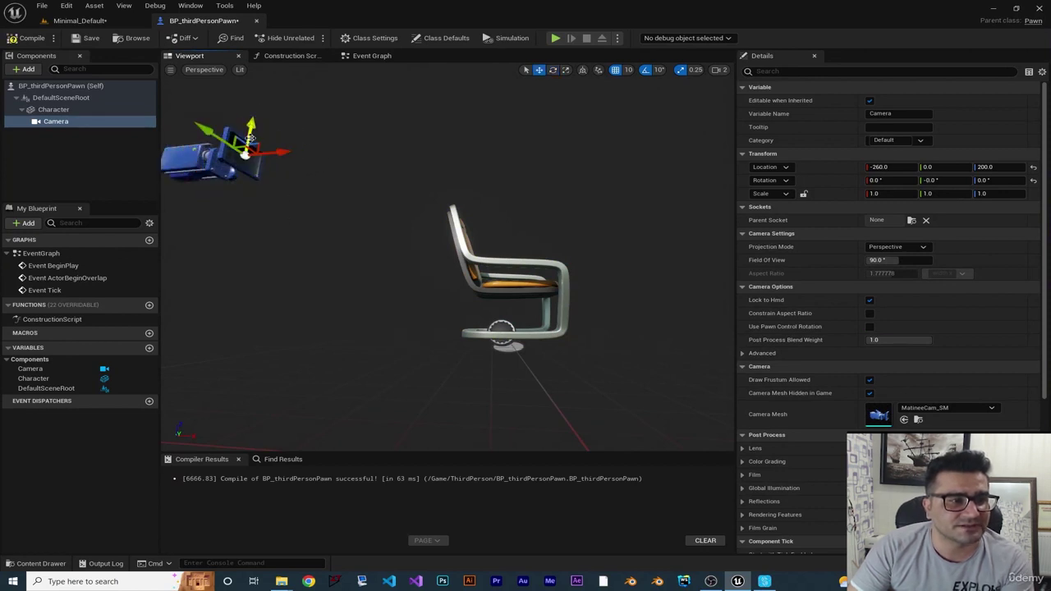
{"action": "left_click_drag", "start_coordinate": [255, 146], "coordinate": [529, 254]}
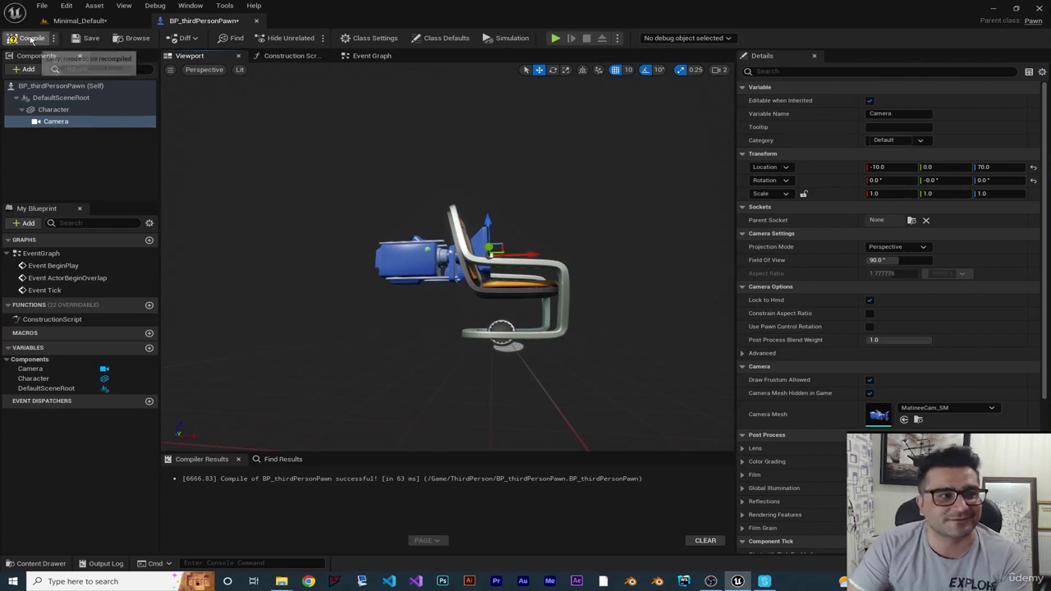
- Play Minimal_Default to check the first-person view from the chair, and stop the session
{"action": "left_click", "coordinate": [104, 22]}
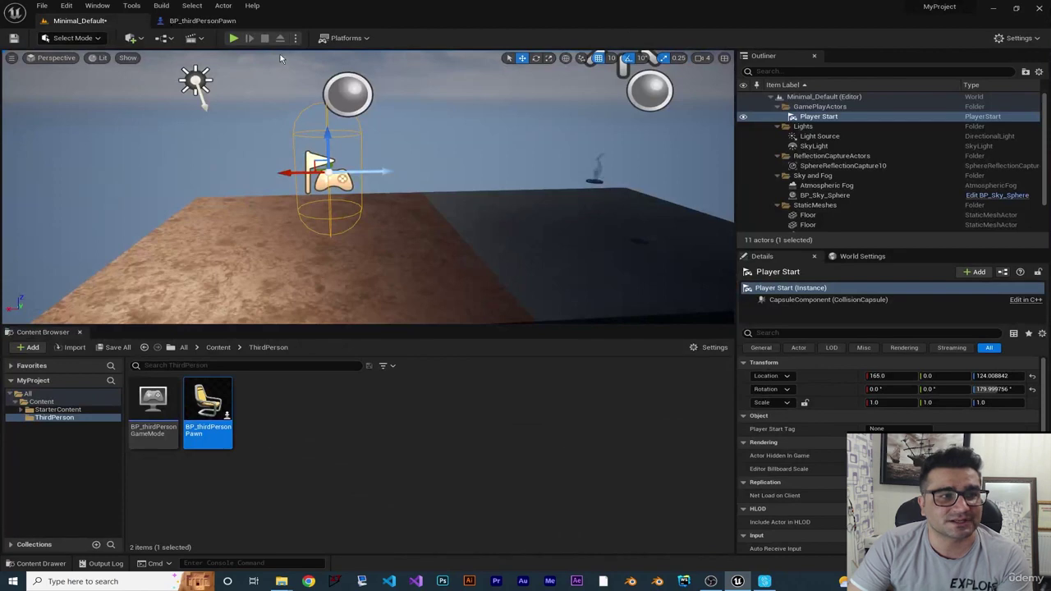
{"action": "left_click", "coordinate": [233, 38]}
{"action": "left_click", "coordinate": [420, 238]}
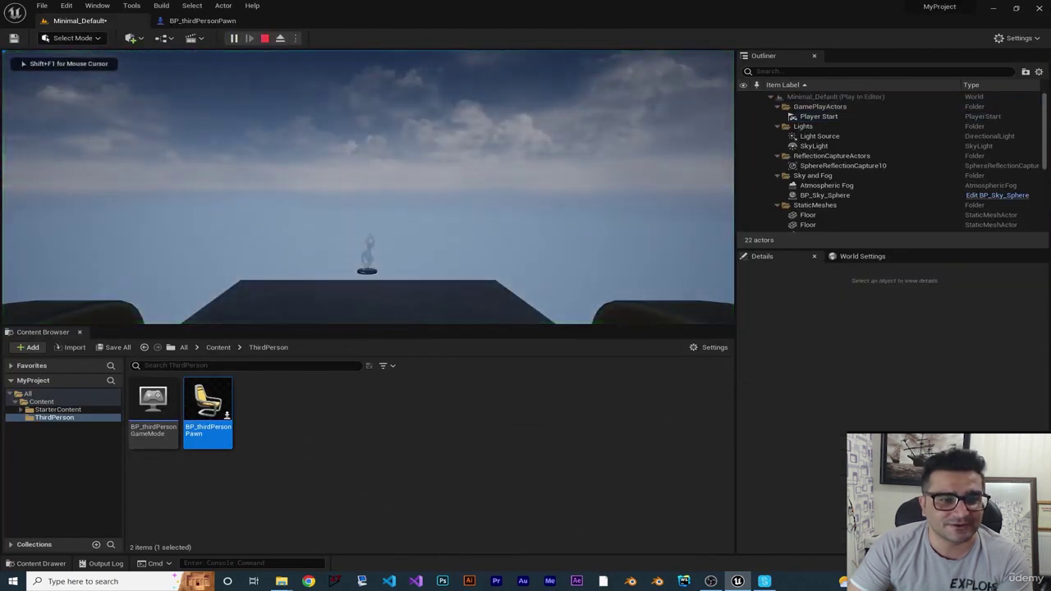
{"action": "key", "text": "Escape"}
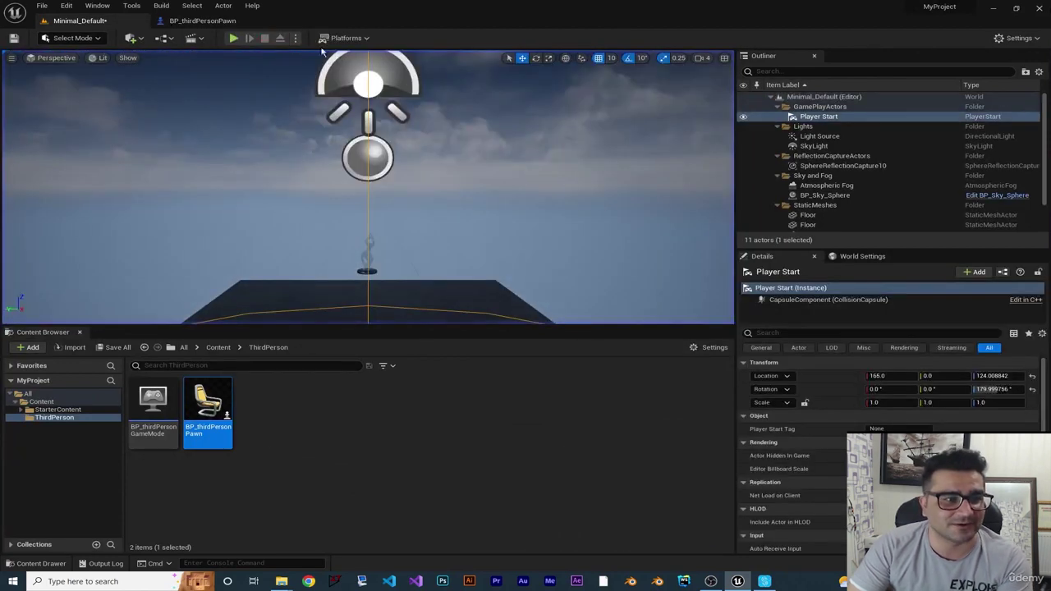
{"action": "left_click", "coordinate": [235, 39]}
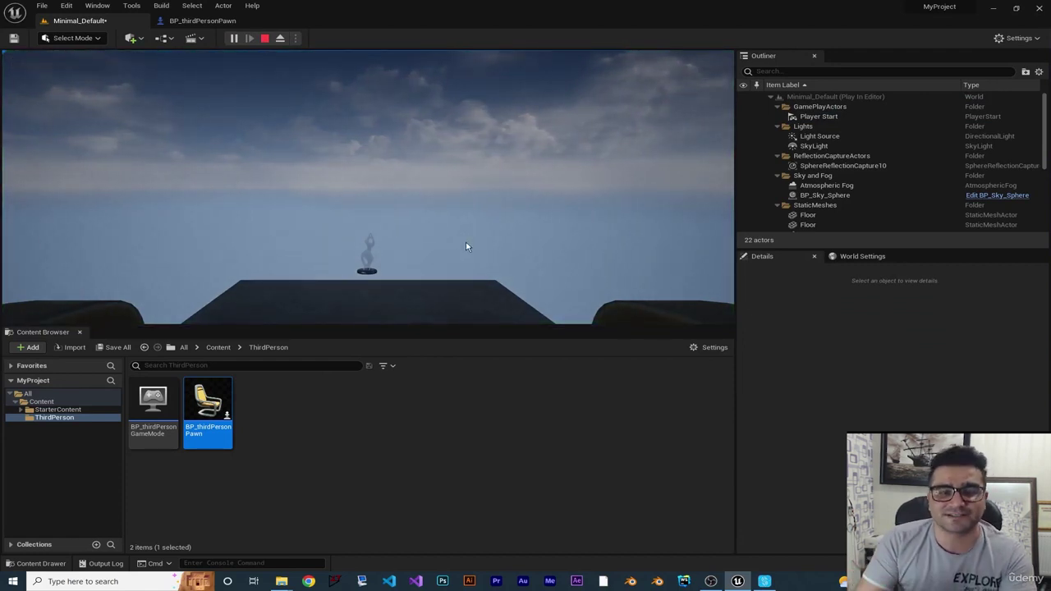
{"action": "key", "text": "Escape"}
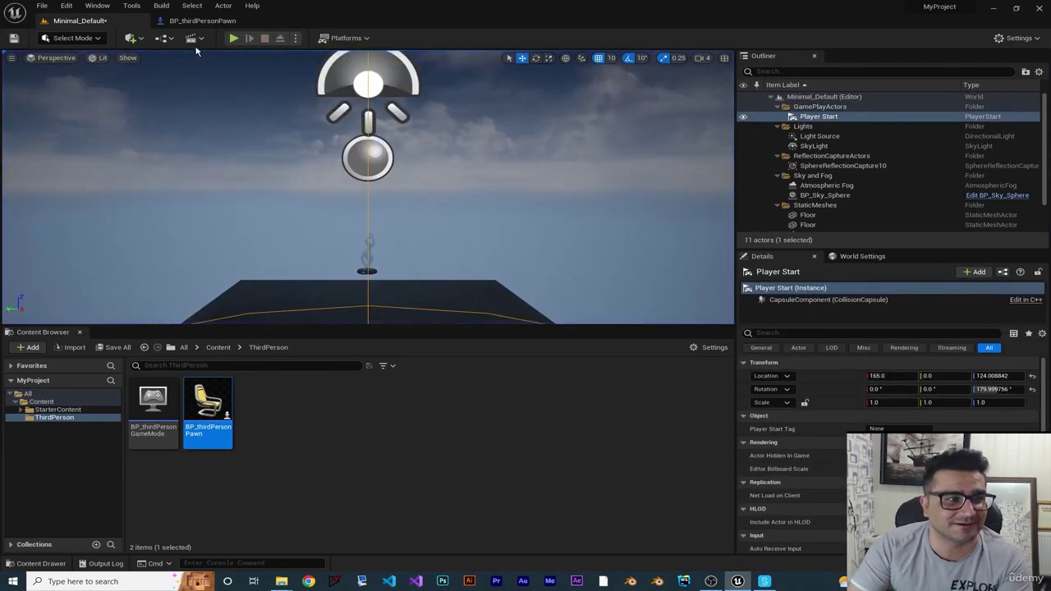
- Move the pawn's Camera behind and above the chair to about -190.6, 0, 216.6 and tilt it down to a Y rotation of -20°
{"action": "left_click", "coordinate": [202, 21]}
{"action": "left_click_drag", "start_coordinate": [491, 254], "coordinate": [293, 115]}
{"action": "key", "text": "e"}
{"action": "left_click_drag", "start_coordinate": [343, 164], "coordinate": [307, 140]}
{"action": "key", "text": "w"}
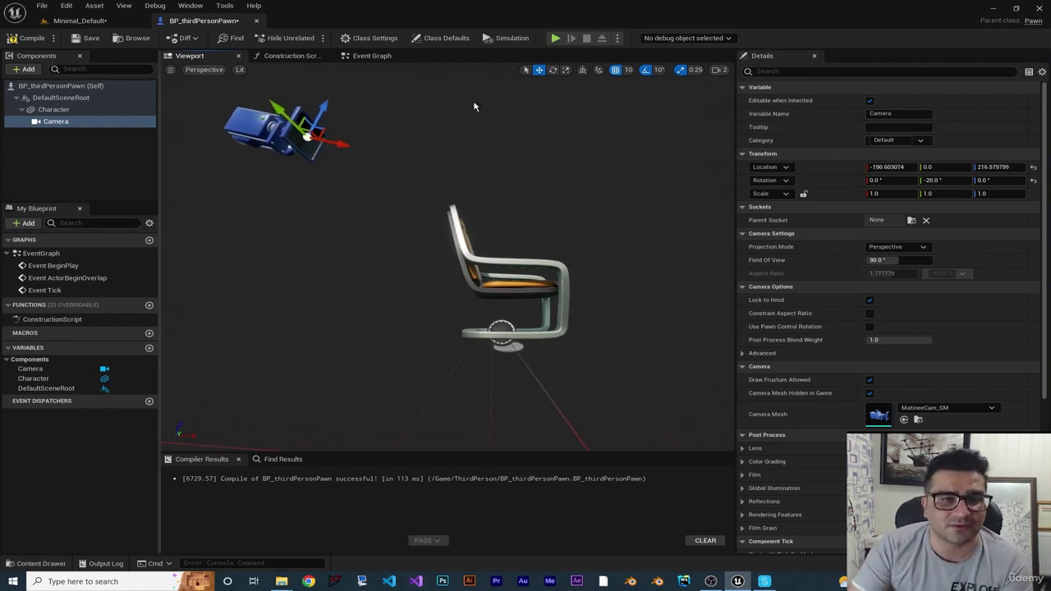
- Switch the gizmo to world space and move the Camera back to an X location of about -250.6, and compile and play the pawn
{"action": "left_click", "coordinate": [583, 71]}
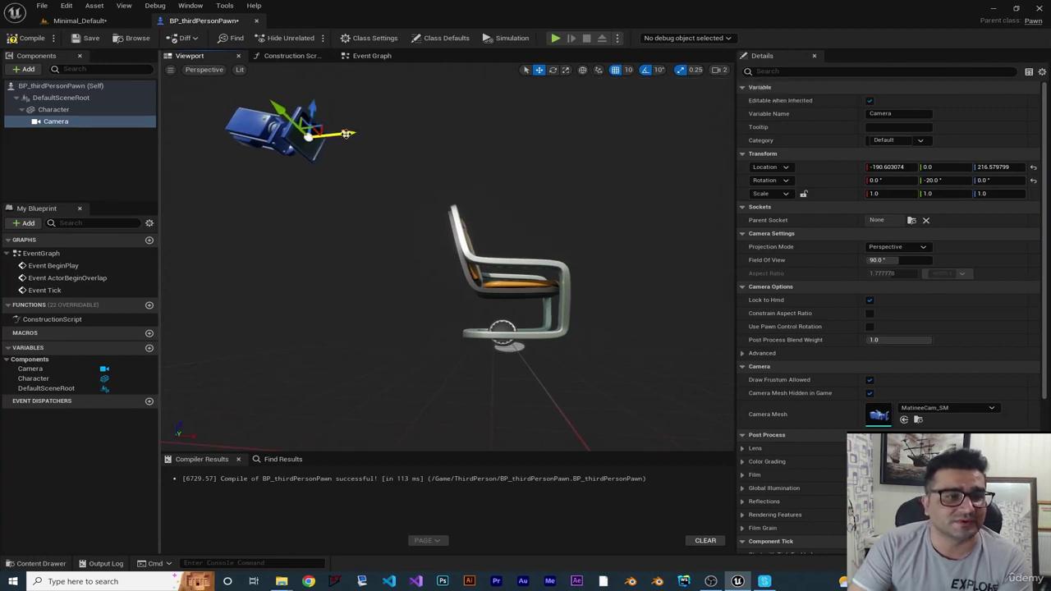
{"action": "left_click_drag", "start_coordinate": [343, 138], "coordinate": [292, 138]}
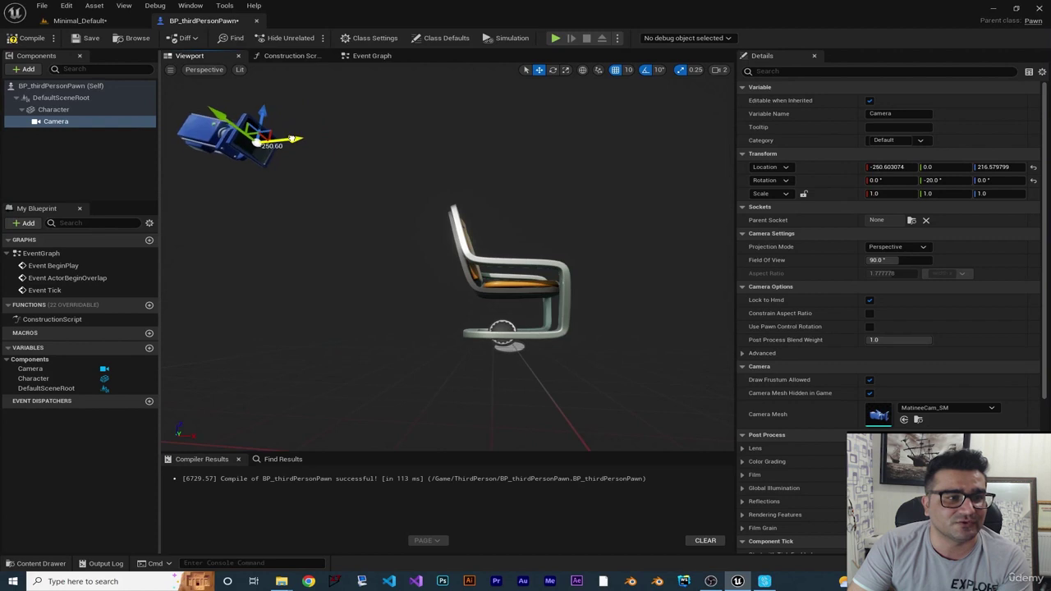
{"action": "left_click", "coordinate": [31, 38]}
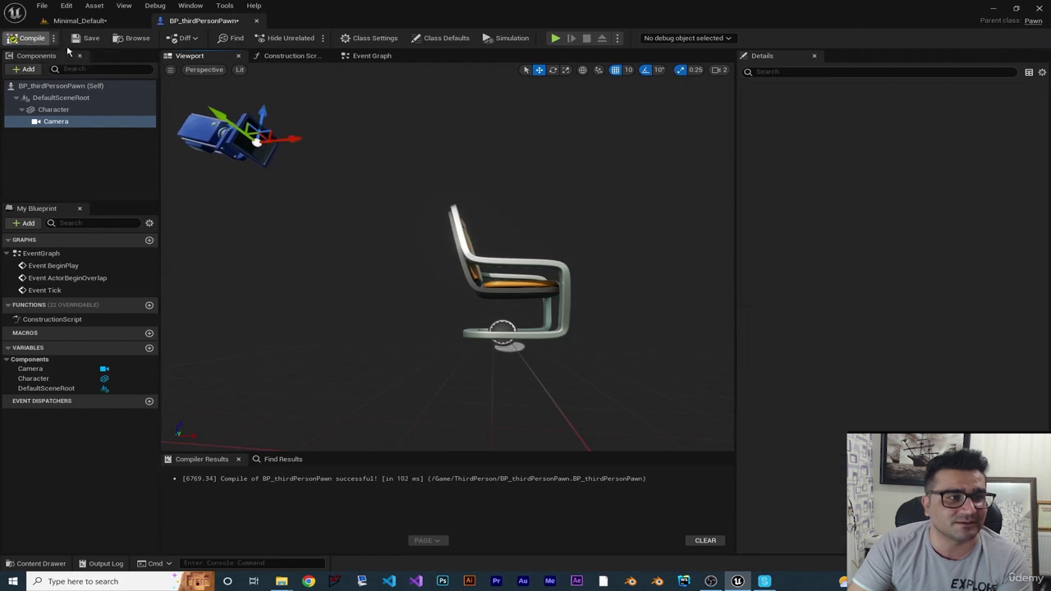
{"action": "left_click", "coordinate": [555, 37]}
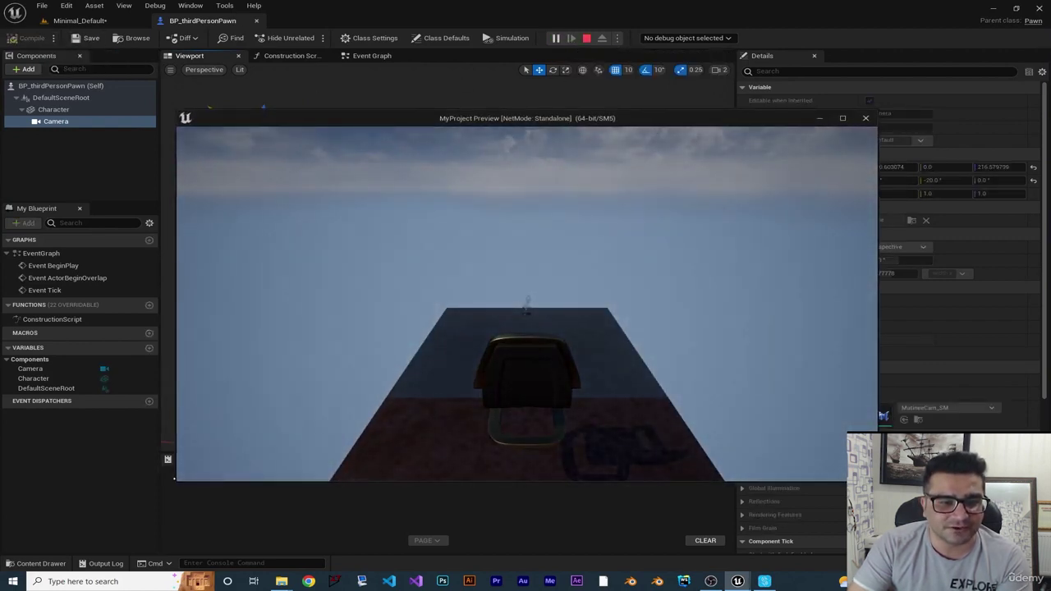